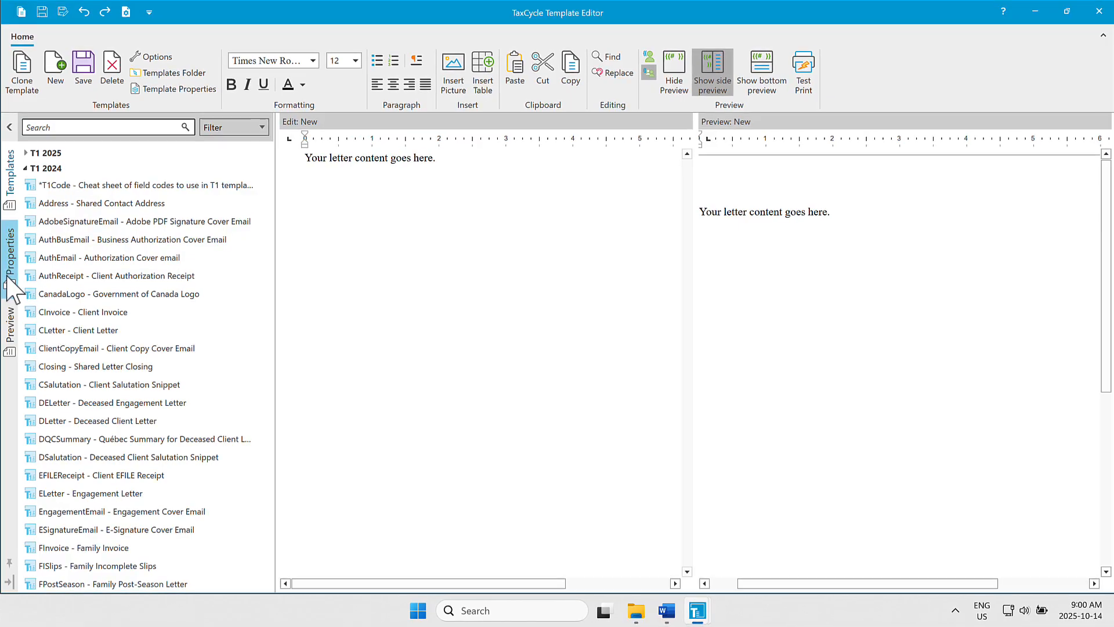
- Show the new template's properties, review the available template types, and switch to the open return in TaxCycle
{"action": "left_click", "coordinate": [10, 273]}
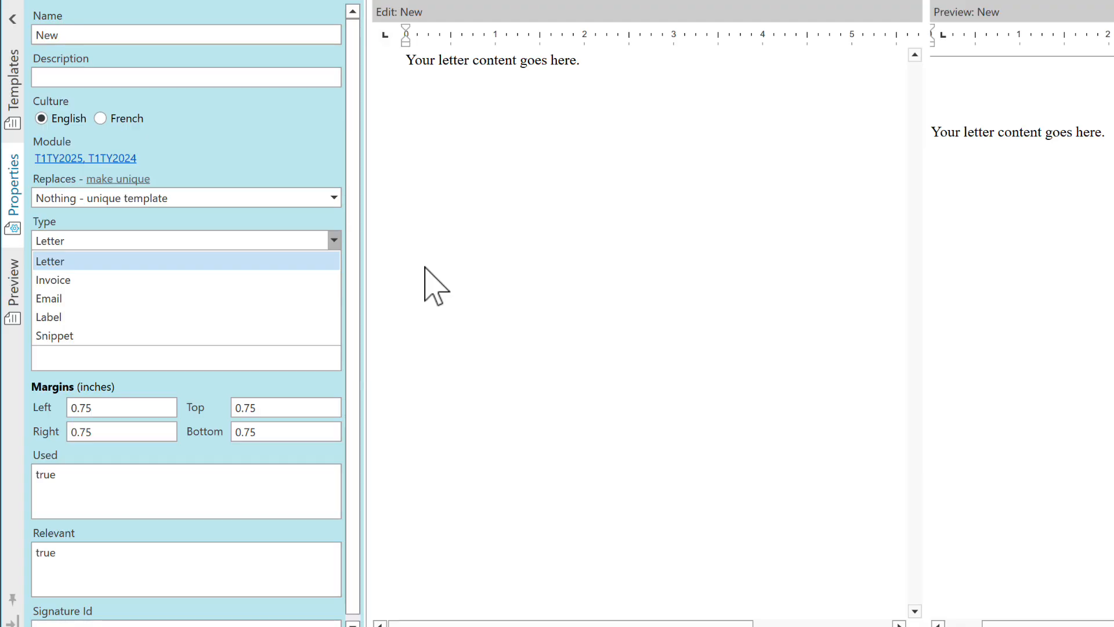
{"action": "left_click", "coordinate": [647, 347]}
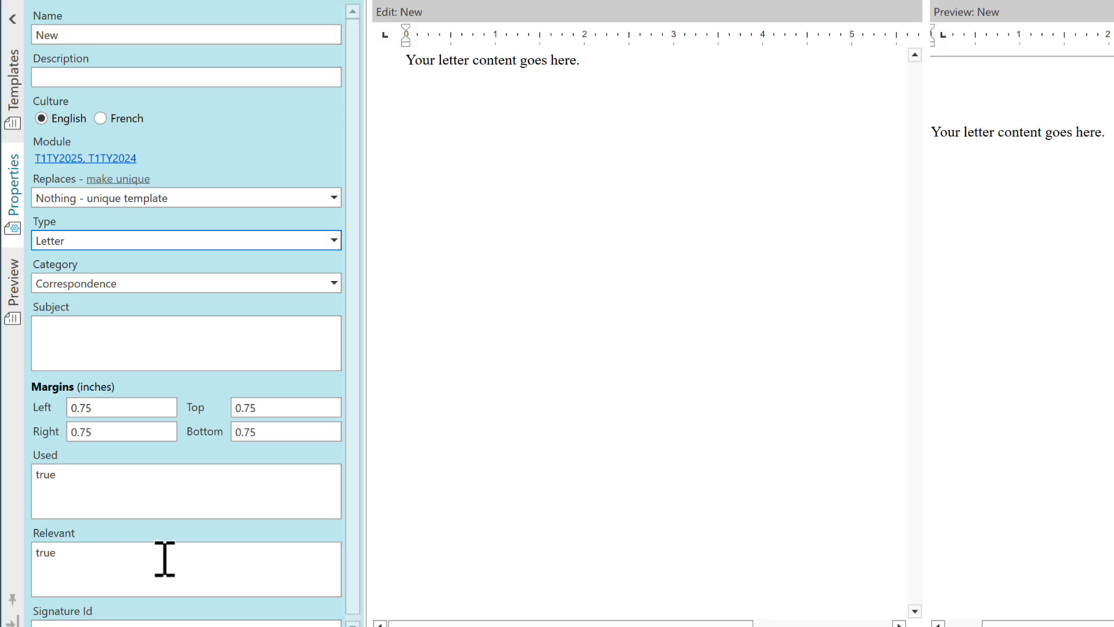
{"action": "mouse_move", "coordinate": [824, 625]}
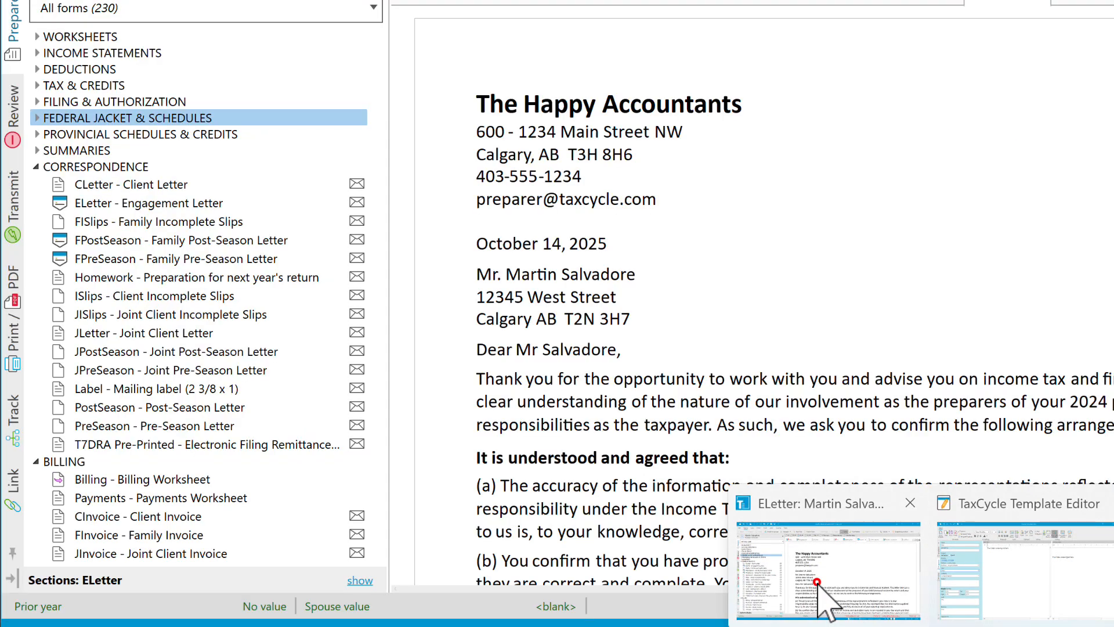
{"action": "left_click", "coordinate": [824, 600]}
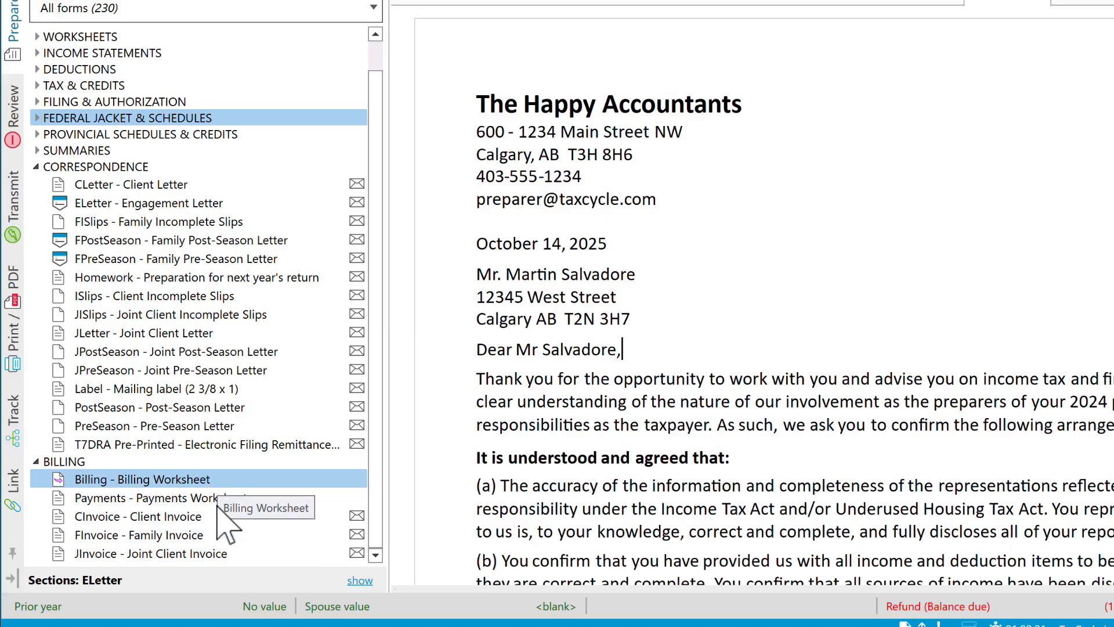
- Switch back to the Template Editor and review the category options for the new template, keeping Correspondence
{"action": "mouse_move", "coordinate": [983, 614]}
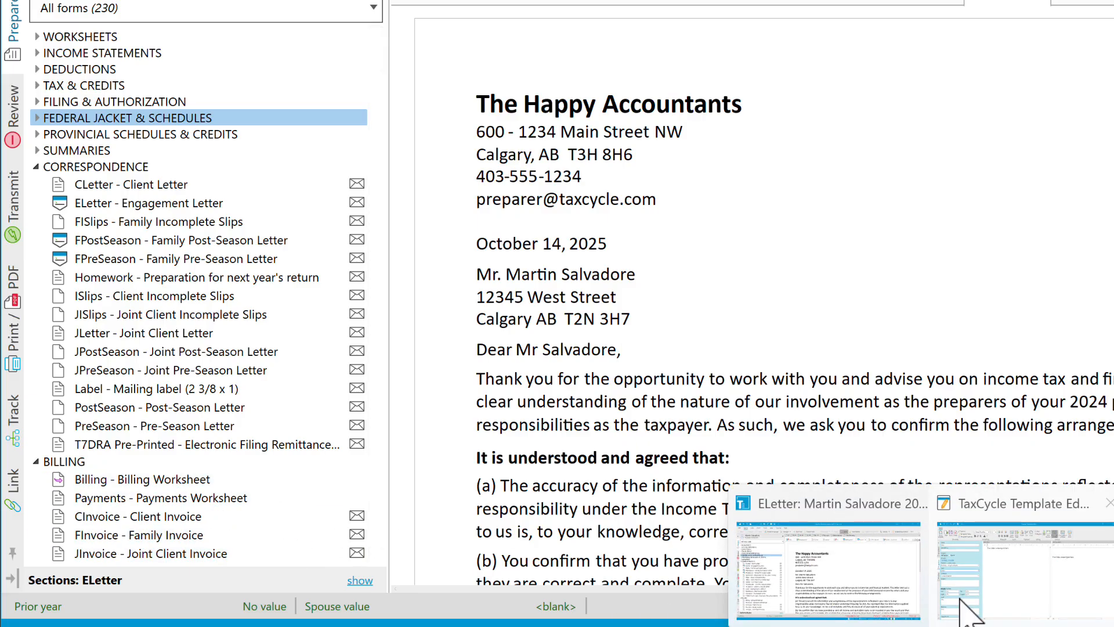
{"action": "left_click", "coordinate": [983, 552]}
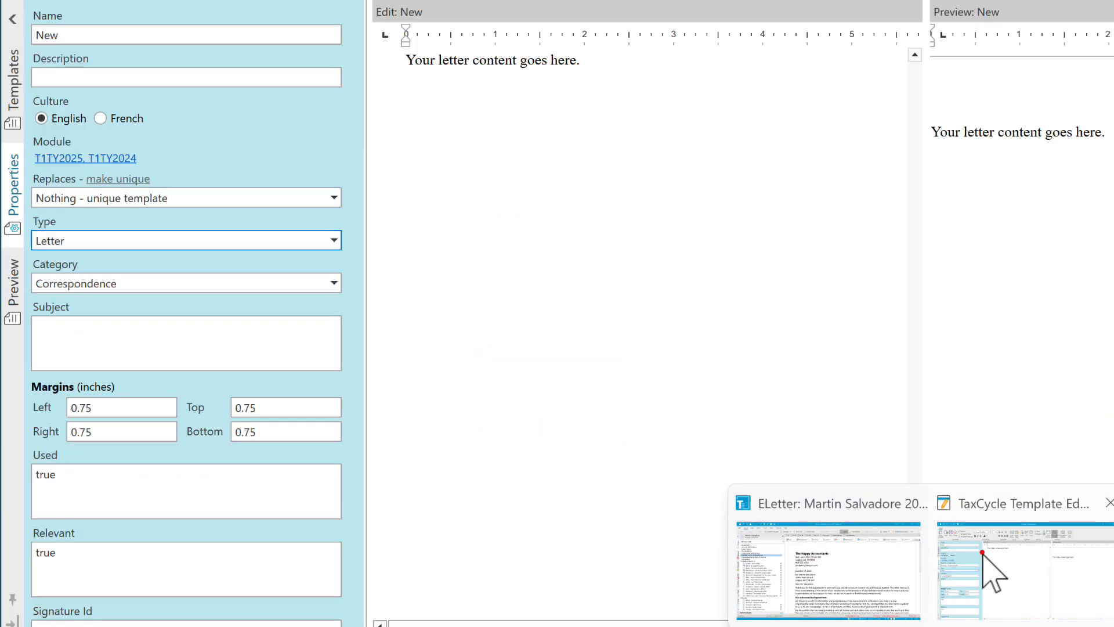
{"action": "left_click", "coordinate": [334, 283]}
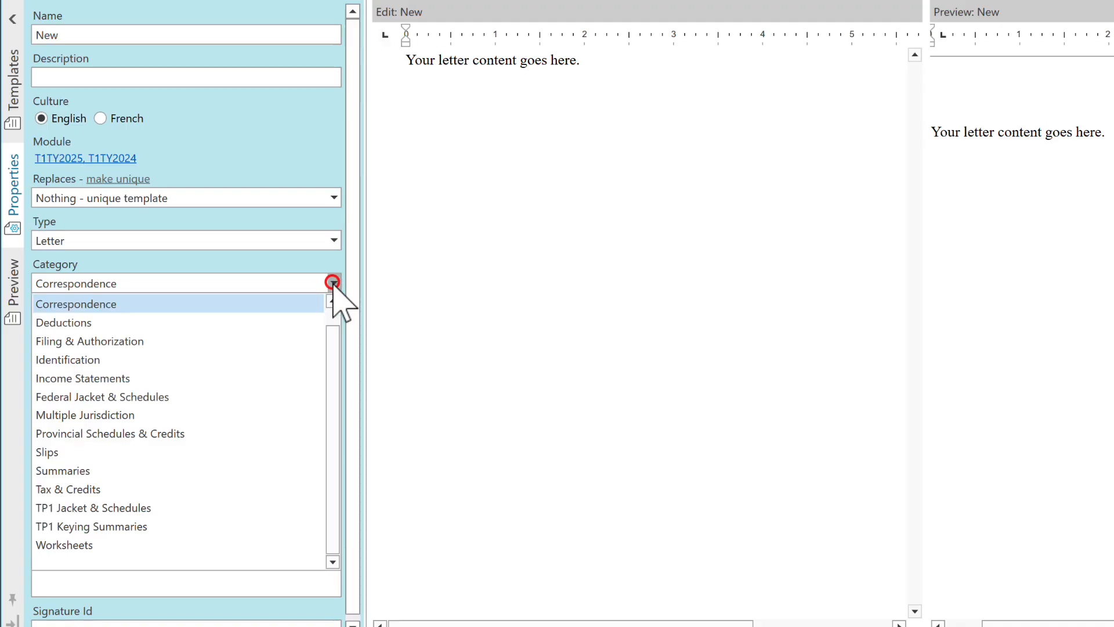
{"action": "left_click", "coordinate": [304, 258]}
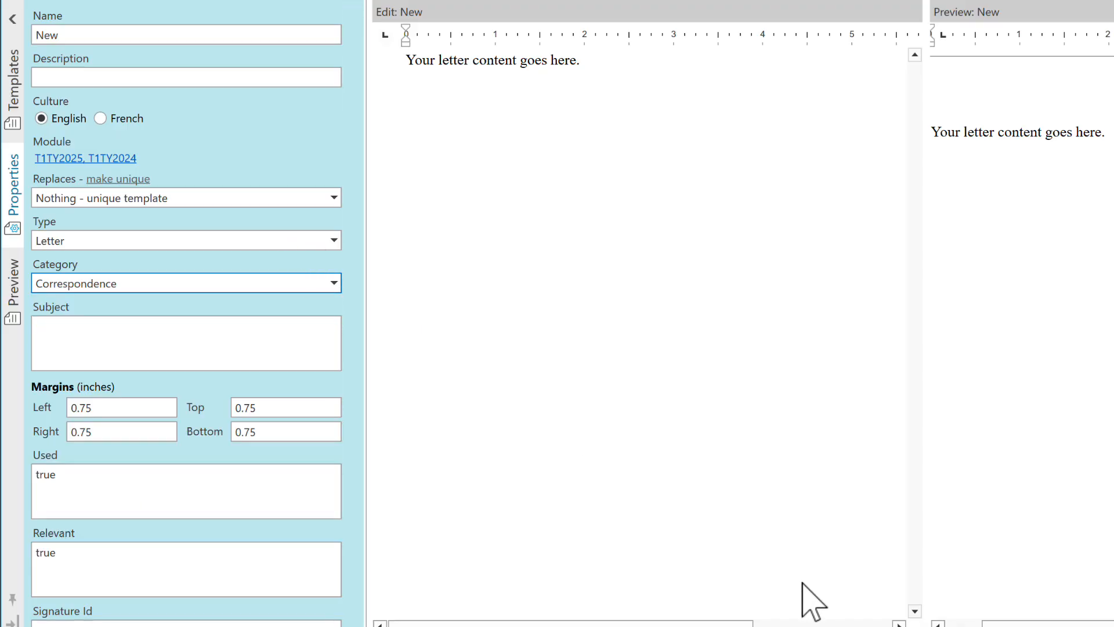
- Examine the Correspondence section of the open return in TaxCycle, and go back to the Template Editor
{"action": "mouse_move", "coordinate": [865, 604]}
{"action": "left_click", "coordinate": [851, 585]}
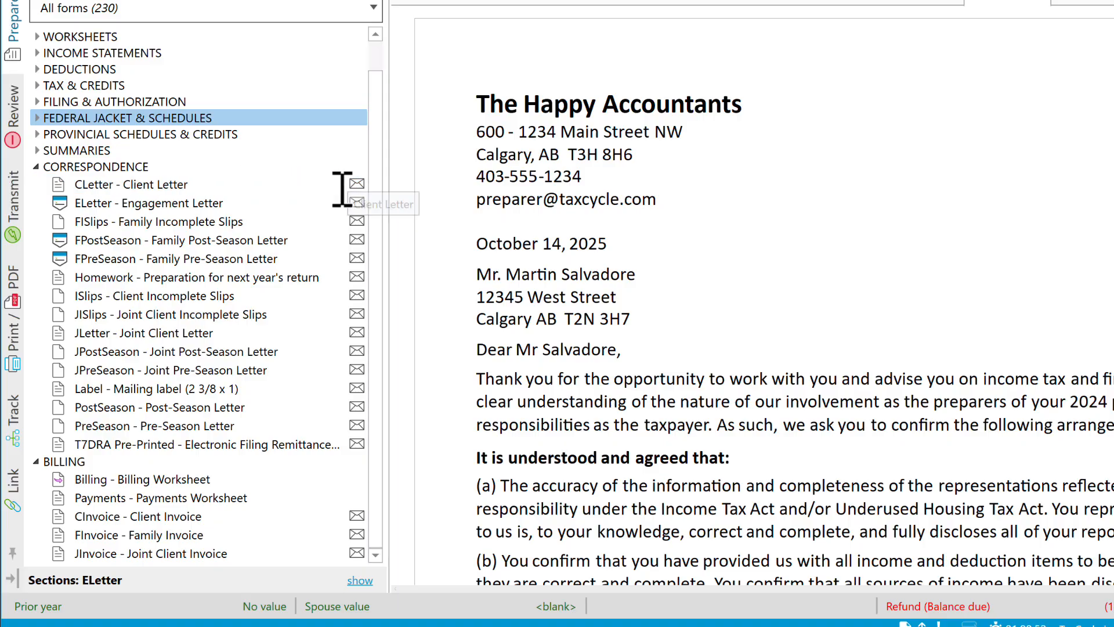
{"action": "mouse_move", "coordinate": [930, 626]}
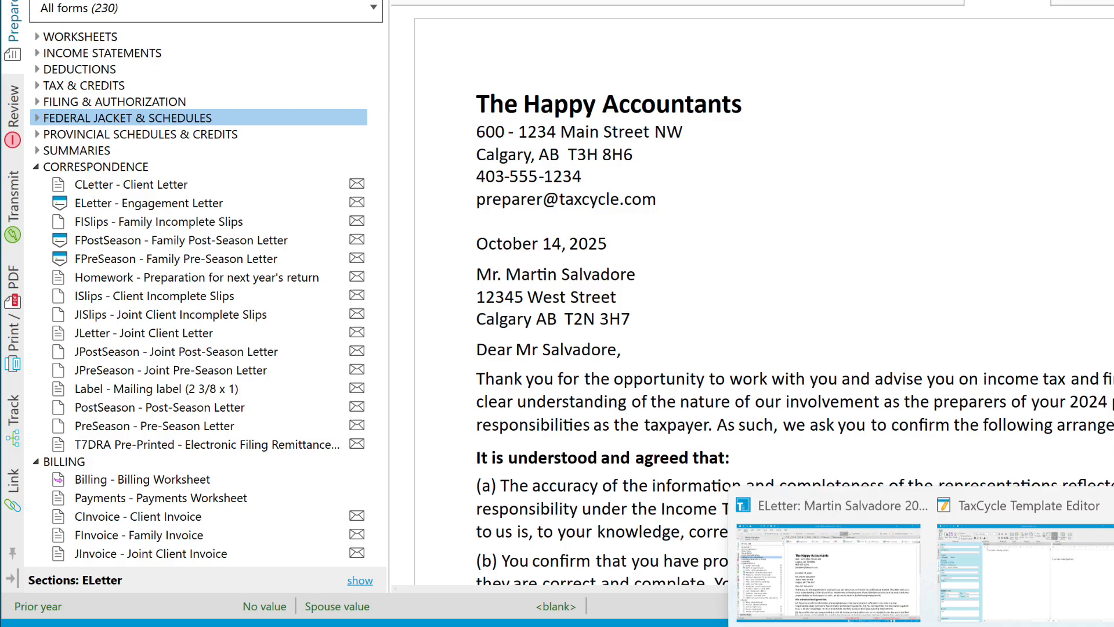
{"action": "left_click", "coordinate": [949, 597]}
- Check the template types again, switch to the return in TaxCycle, and open the Client copy print configuration
{"action": "left_click", "coordinate": [333, 243]}
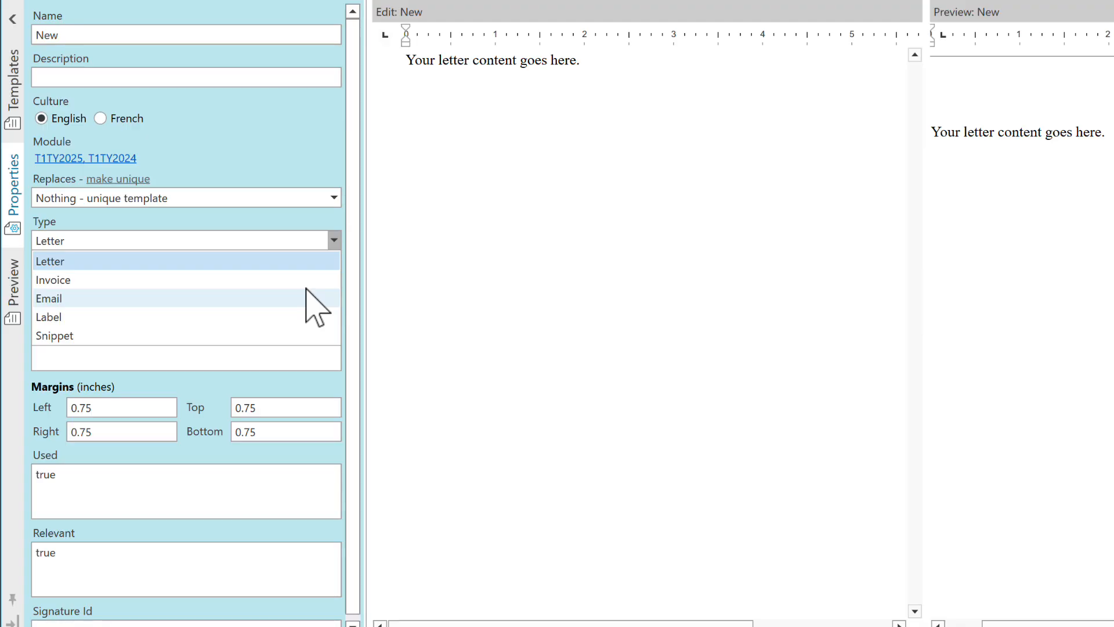
{"action": "left_click", "coordinate": [925, 626]}
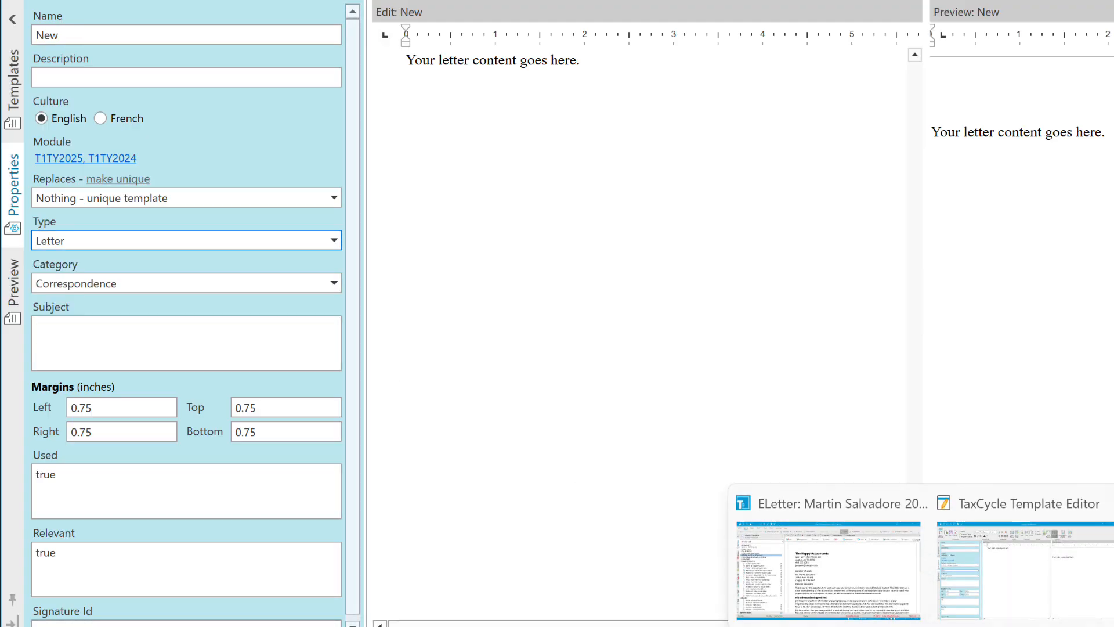
{"action": "left_click", "coordinate": [880, 592]}
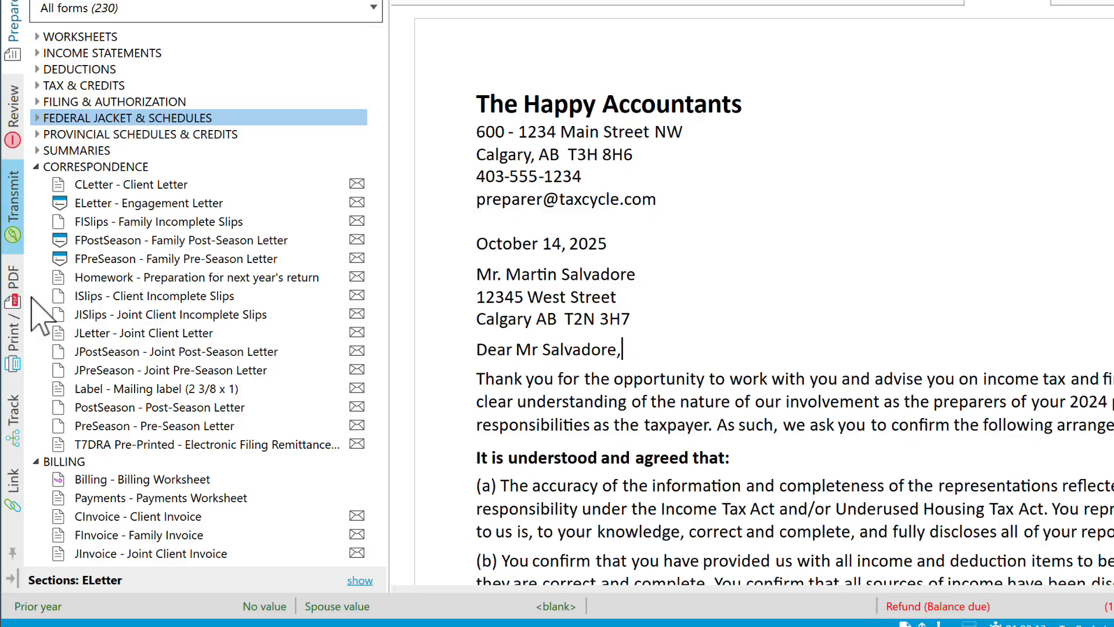
{"action": "left_click", "coordinate": [9, 288]}
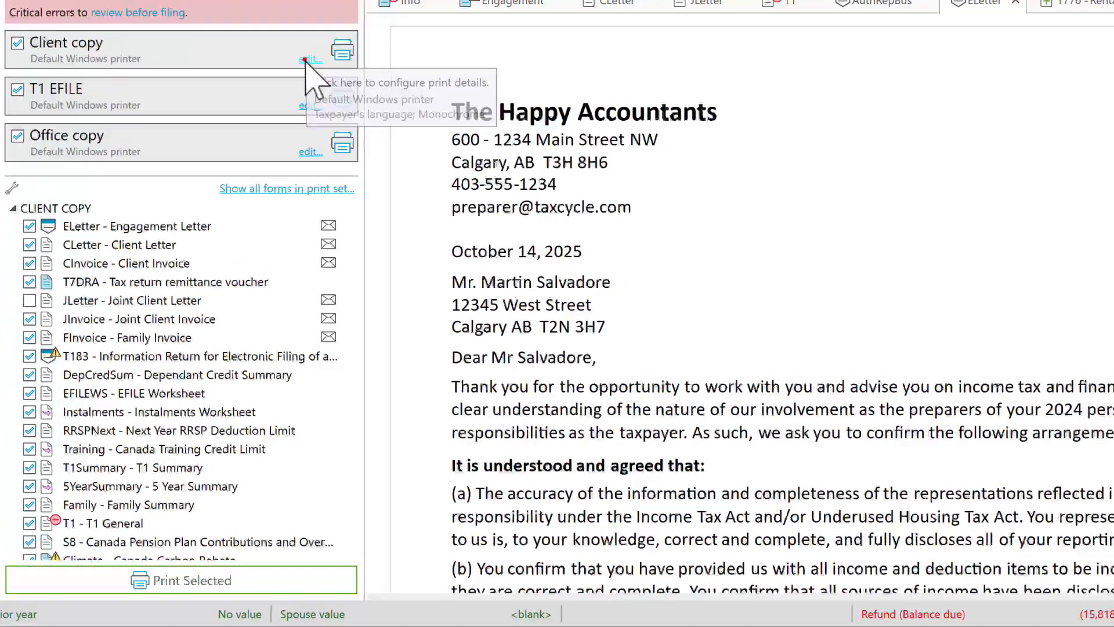
{"action": "left_click", "coordinate": [334, 52]}
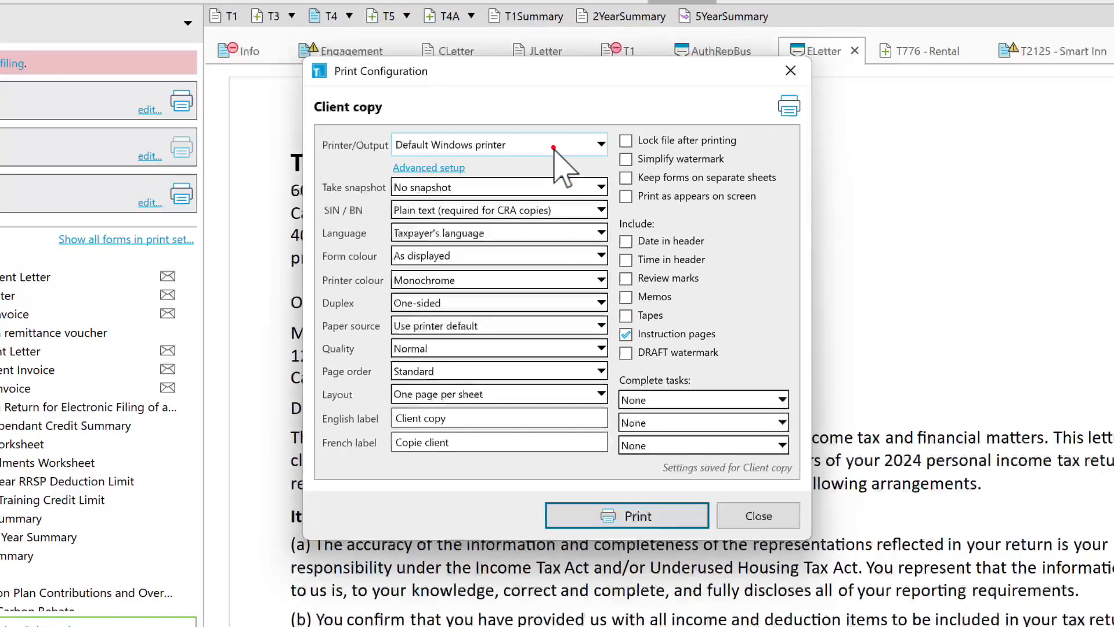
- Set the Client copy output to PDF and its delivery option to Email
{"action": "left_click", "coordinate": [555, 148]}
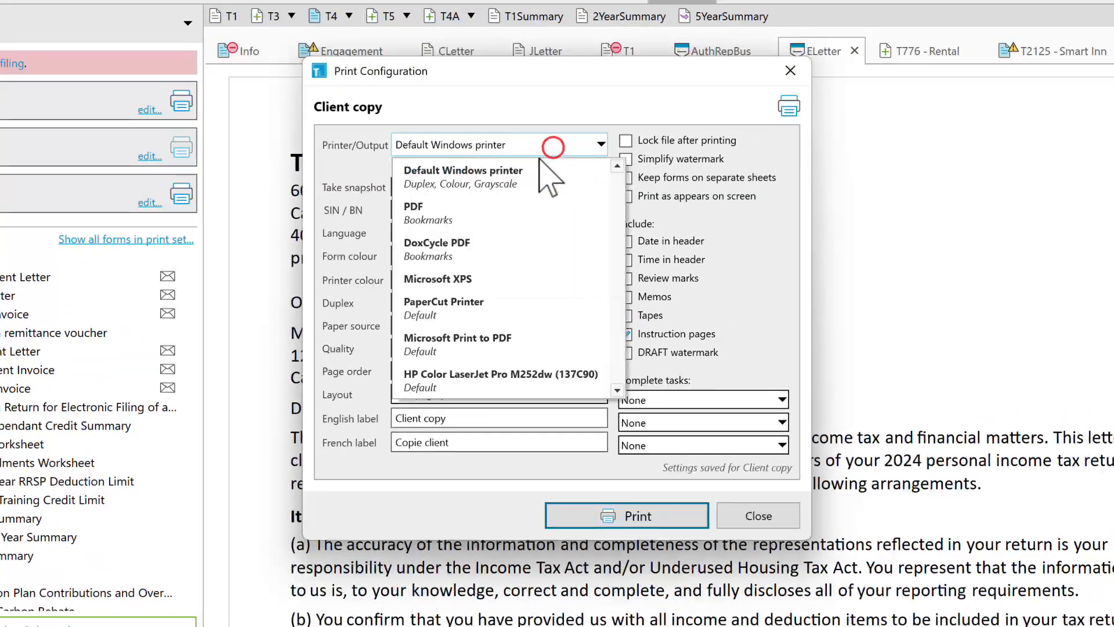
{"action": "left_click", "coordinate": [458, 205]}
{"action": "left_click", "coordinate": [486, 195]}
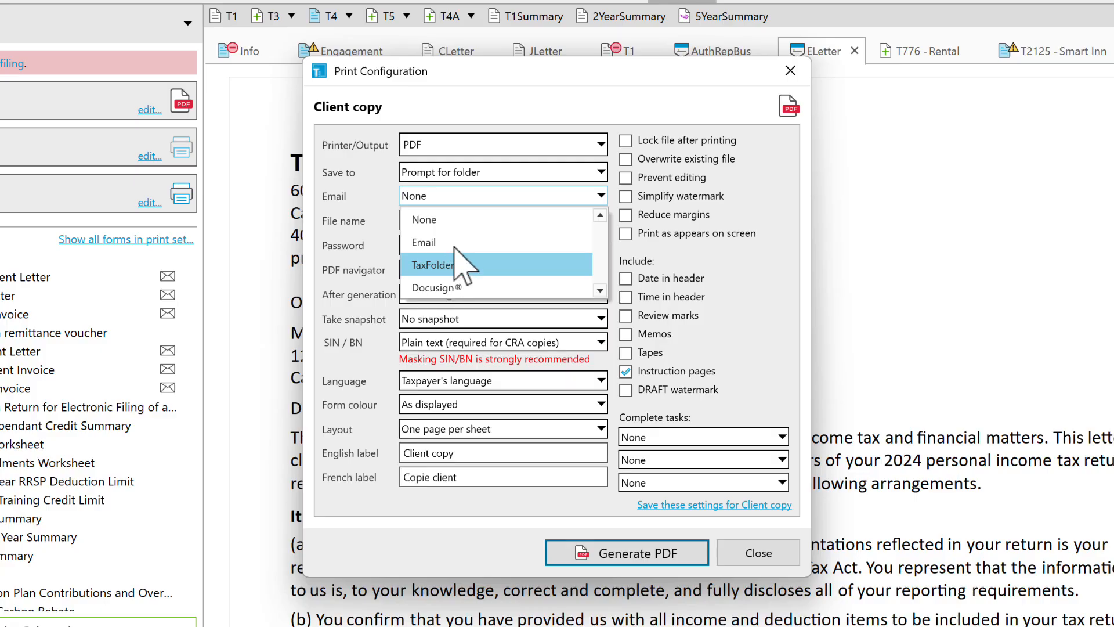
{"action": "left_click", "coordinate": [460, 241]}
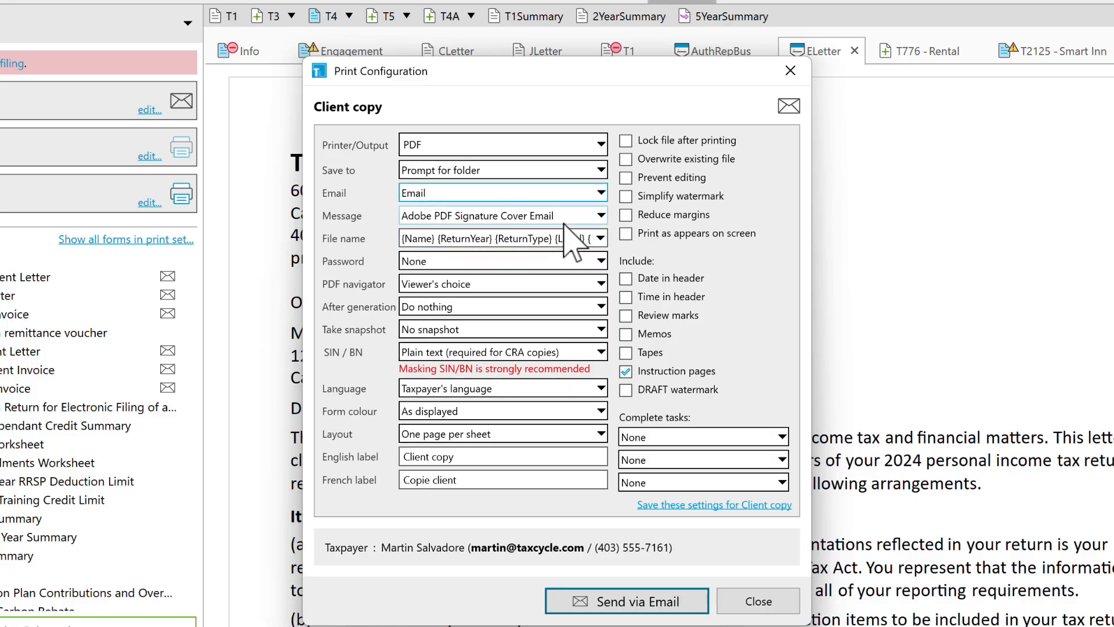
- Review the cover email templates available for the Client copy message, and close the print configuration
{"action": "left_click", "coordinate": [584, 220]}
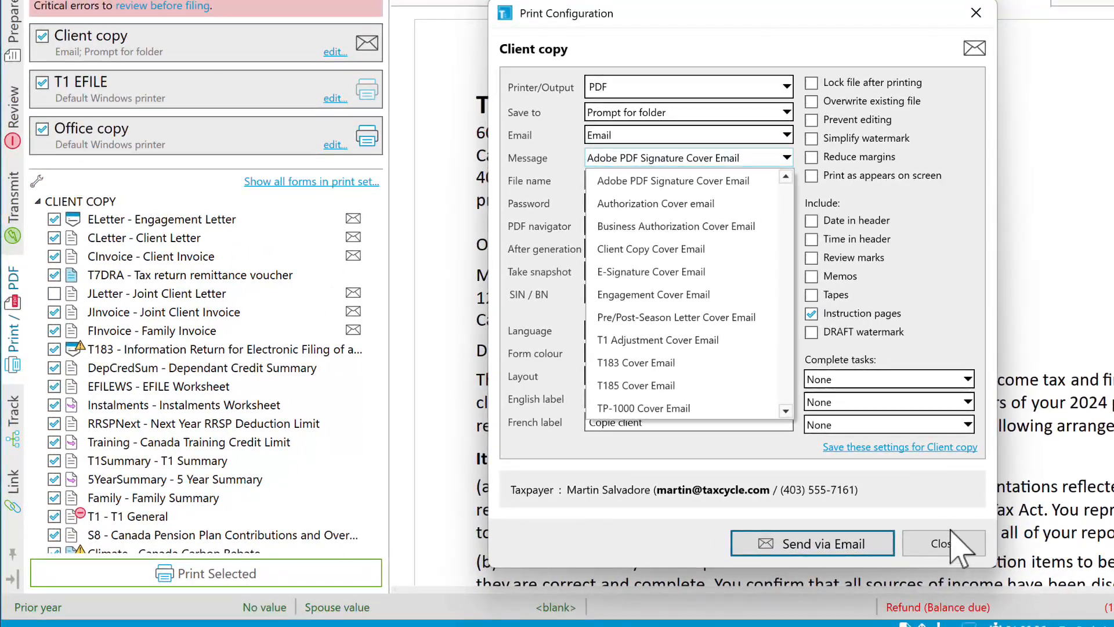
{"action": "left_click", "coordinate": [951, 543]}
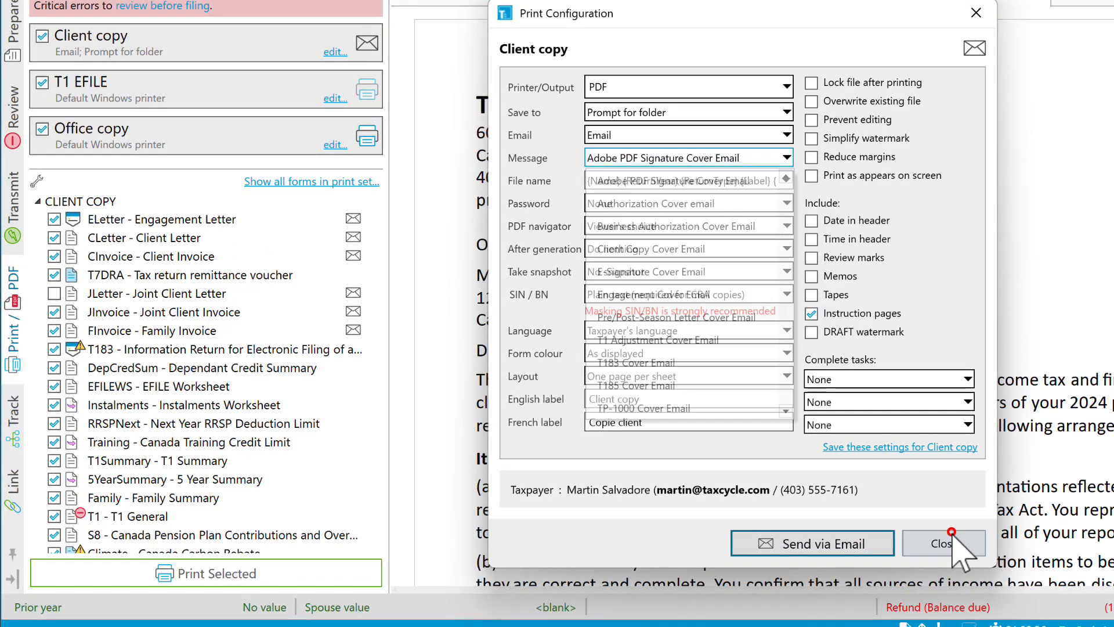
{"action": "left_click", "coordinate": [952, 543]}
- Switch to the Template Editor and set the new template's type to Invoice
{"action": "mouse_move", "coordinate": [954, 624]}
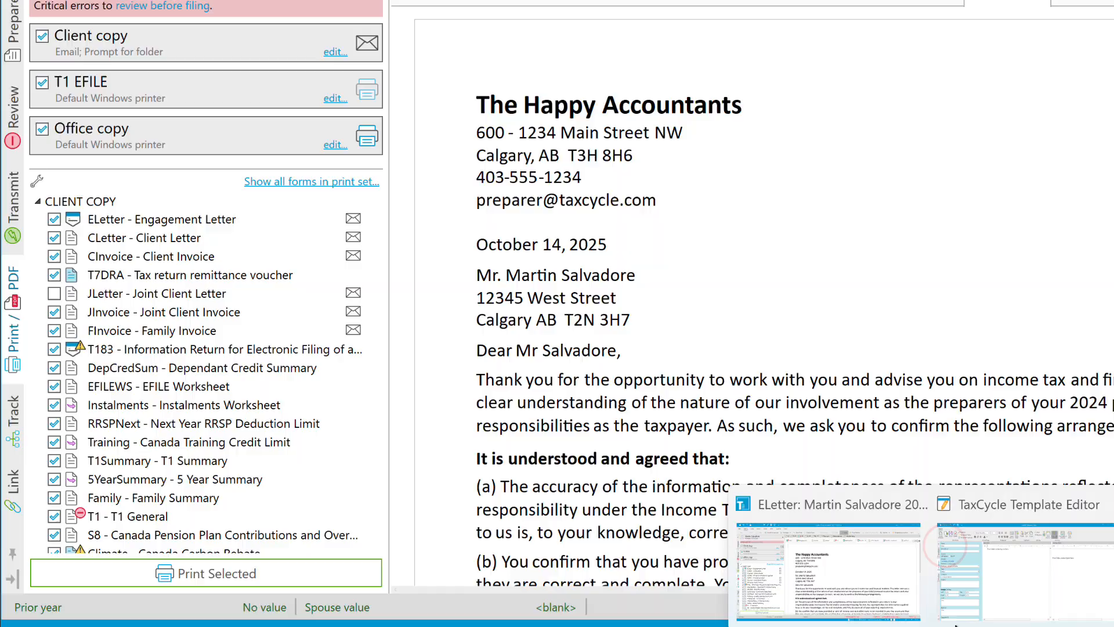
{"action": "left_click", "coordinate": [980, 579]}
{"action": "left_click", "coordinate": [337, 244]}
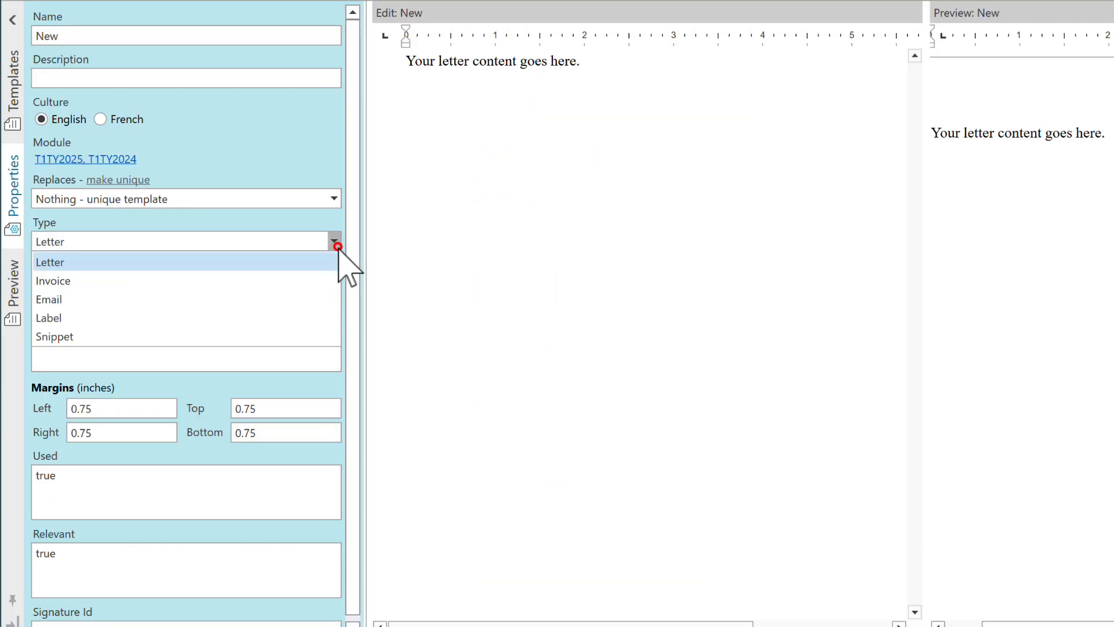
{"action": "left_click", "coordinate": [156, 281]}
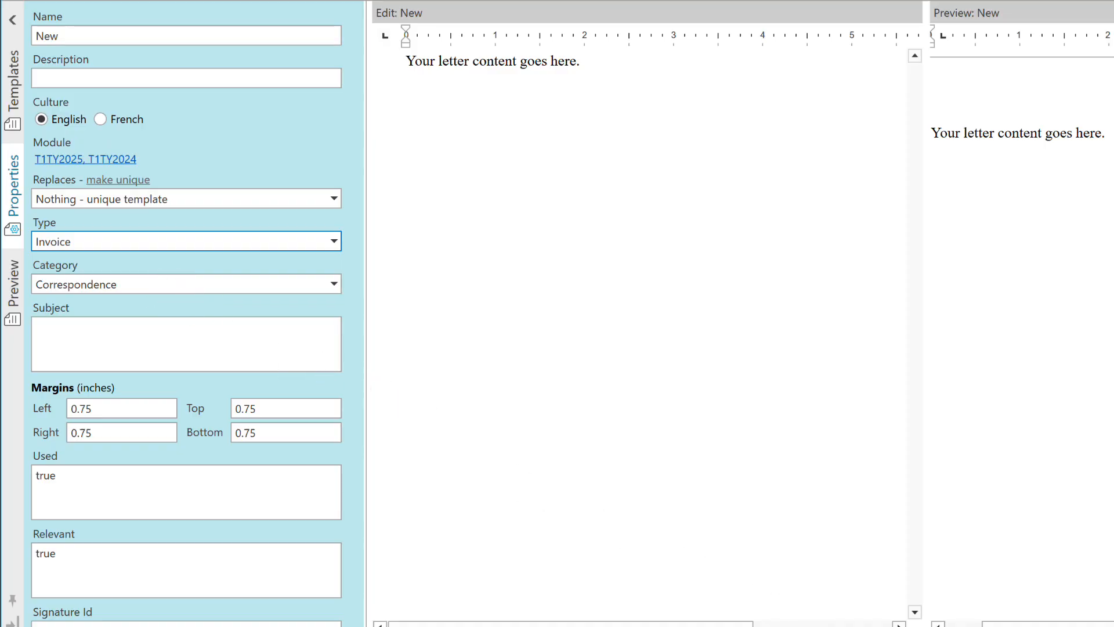
- Switch to the return in TaxCycle and open the Billing Worksheet from the Billing forms
{"action": "mouse_move", "coordinate": [929, 626]}
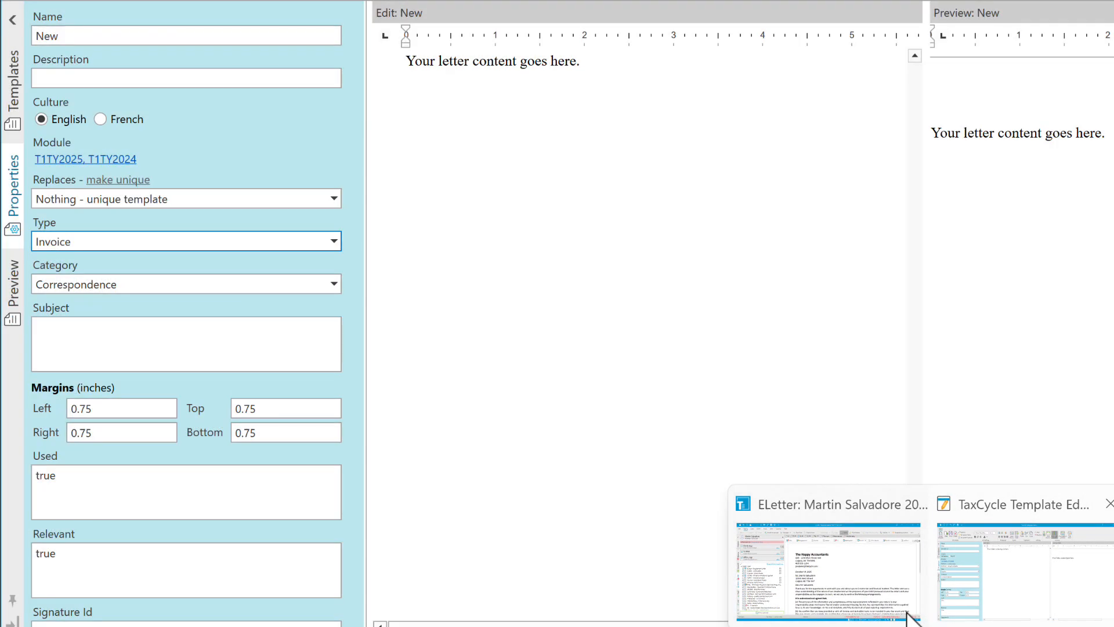
{"action": "left_click", "coordinate": [908, 612]}
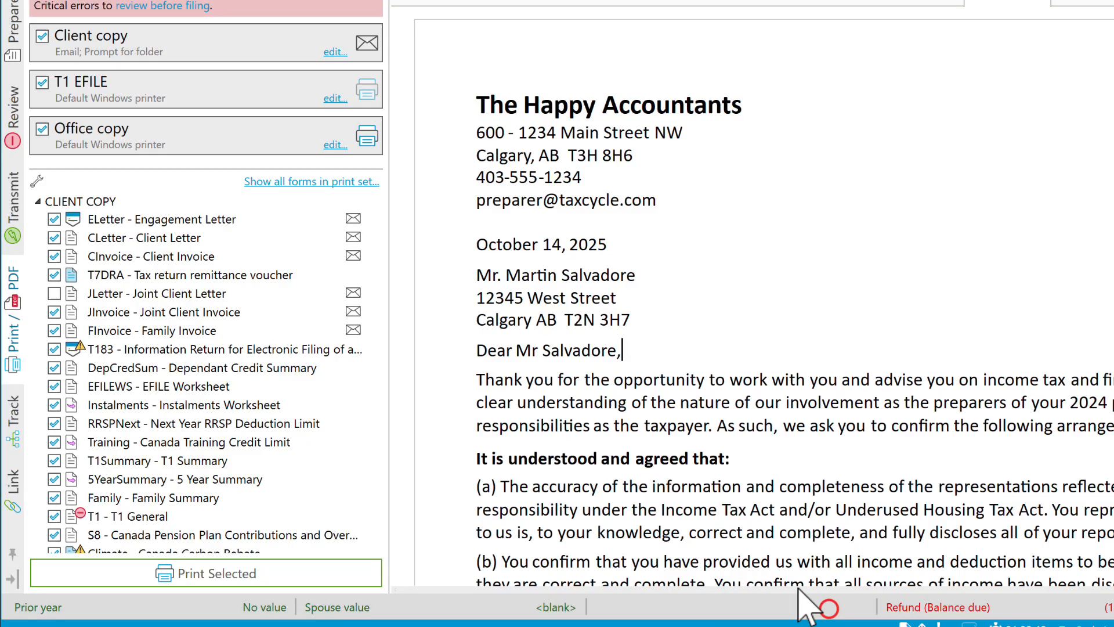
{"action": "left_click", "coordinate": [17, 26]}
{"action": "left_click", "coordinate": [209, 517]}
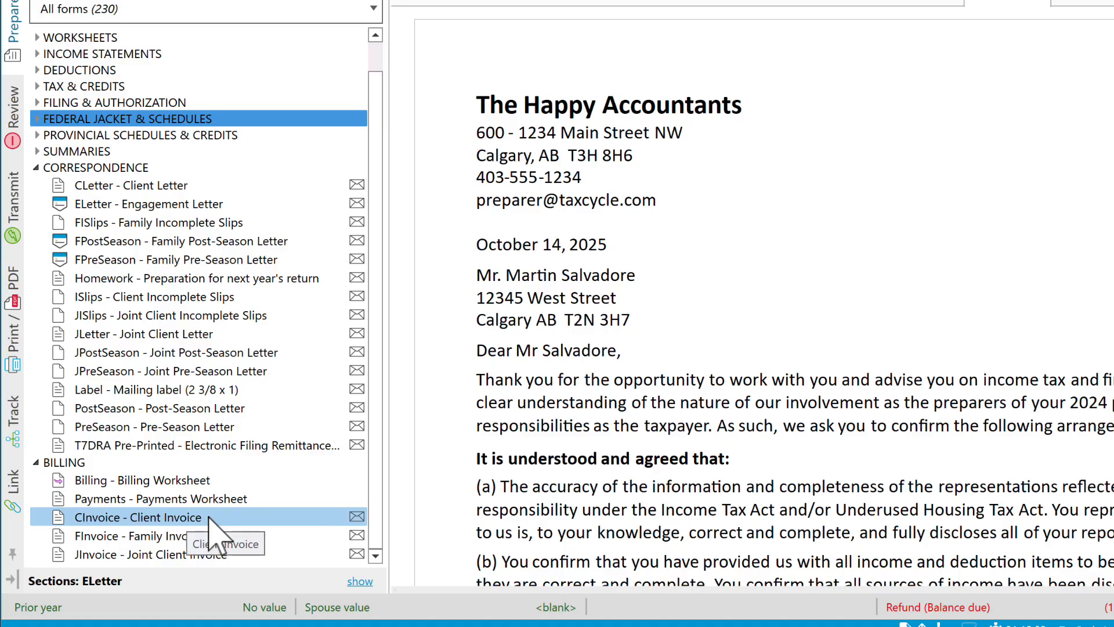
{"action": "left_click", "coordinate": [202, 480]}
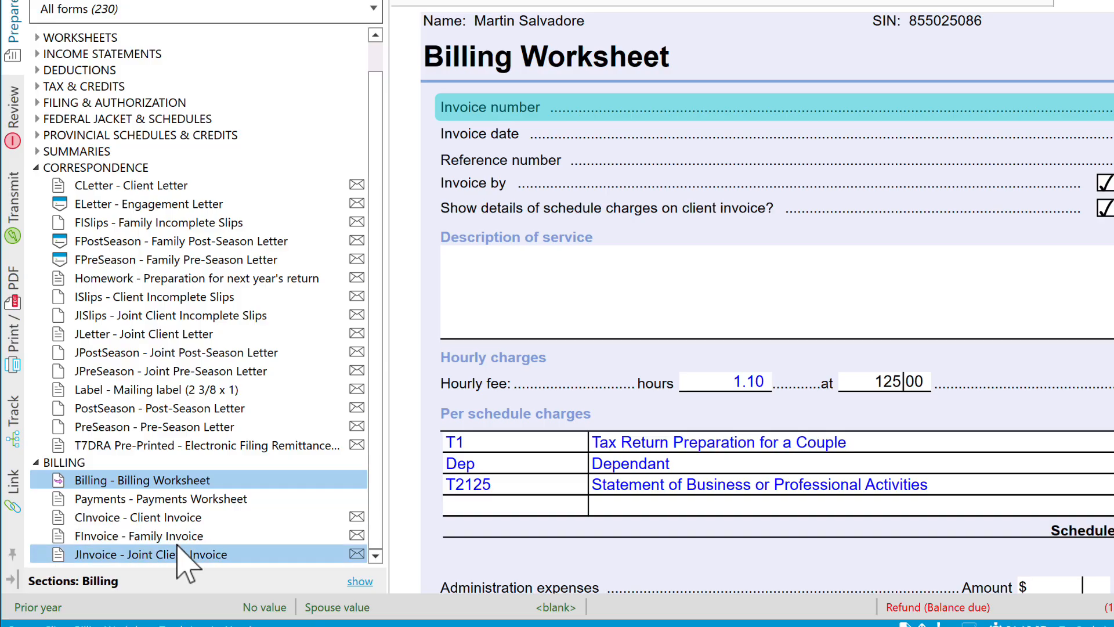
- Look through the return's workflow tracking tasks, past the Engagement and Planning group
{"action": "left_click", "coordinate": [11, 424]}
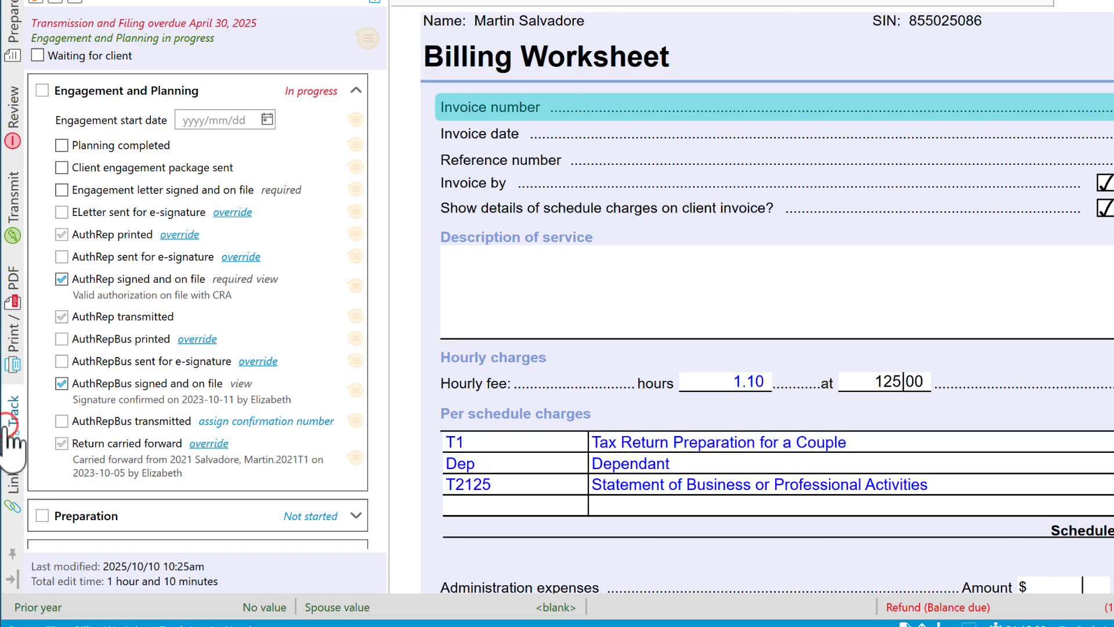
{"action": "left_click", "coordinate": [355, 87]}
{"action": "left_click", "coordinate": [372, 375]}
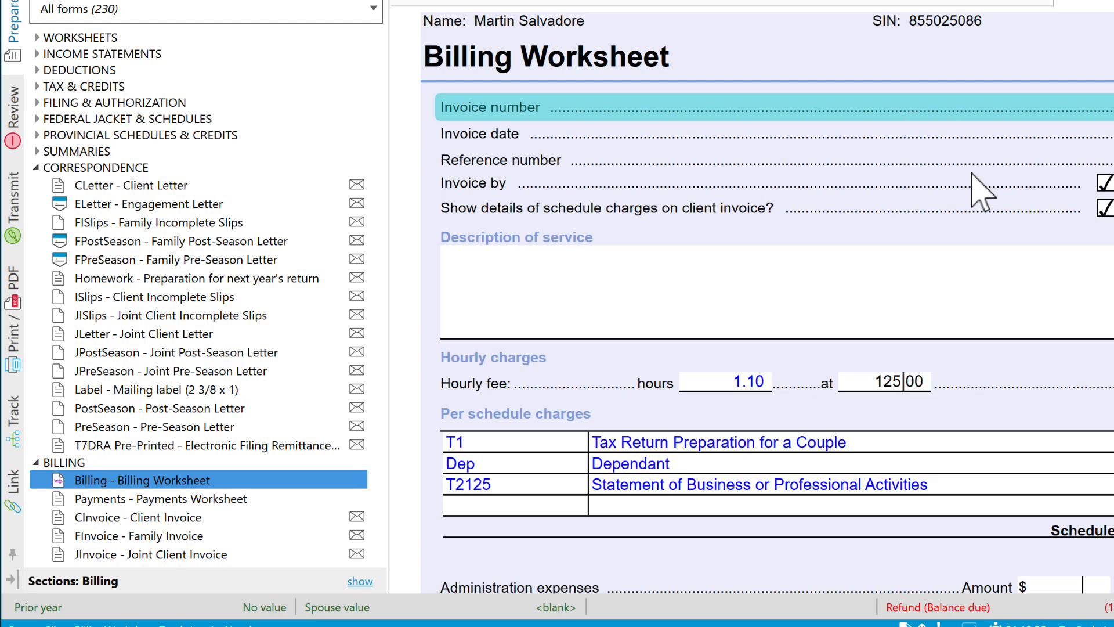
- Return to the Template Editor and set the new template's type to Snippet
{"action": "left_click", "coordinate": [931, 626]}
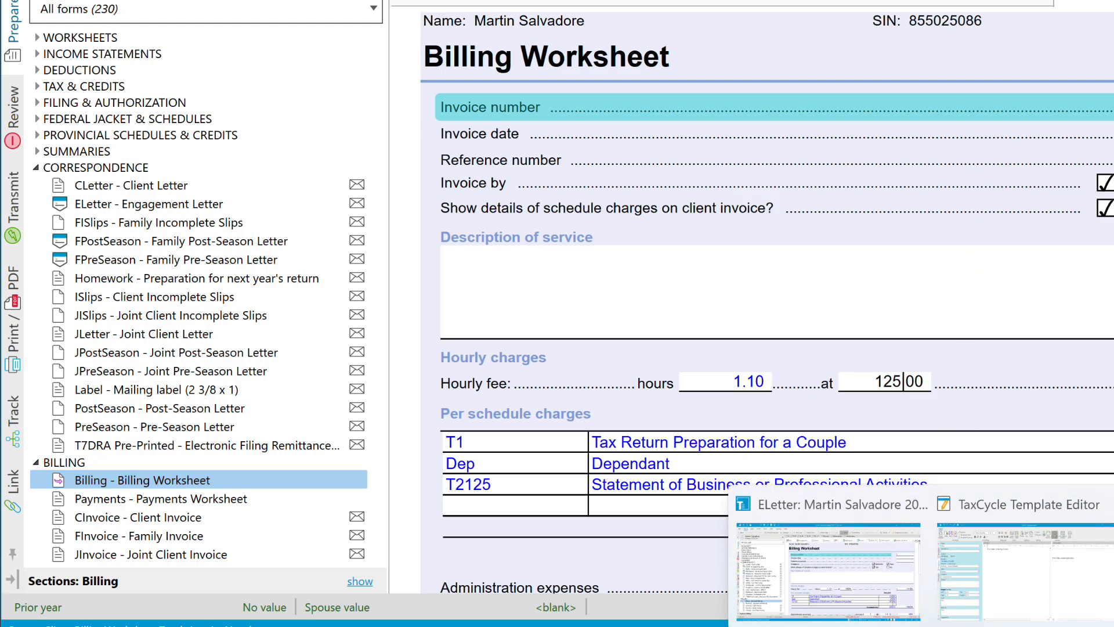
{"action": "left_click", "coordinate": [957, 594]}
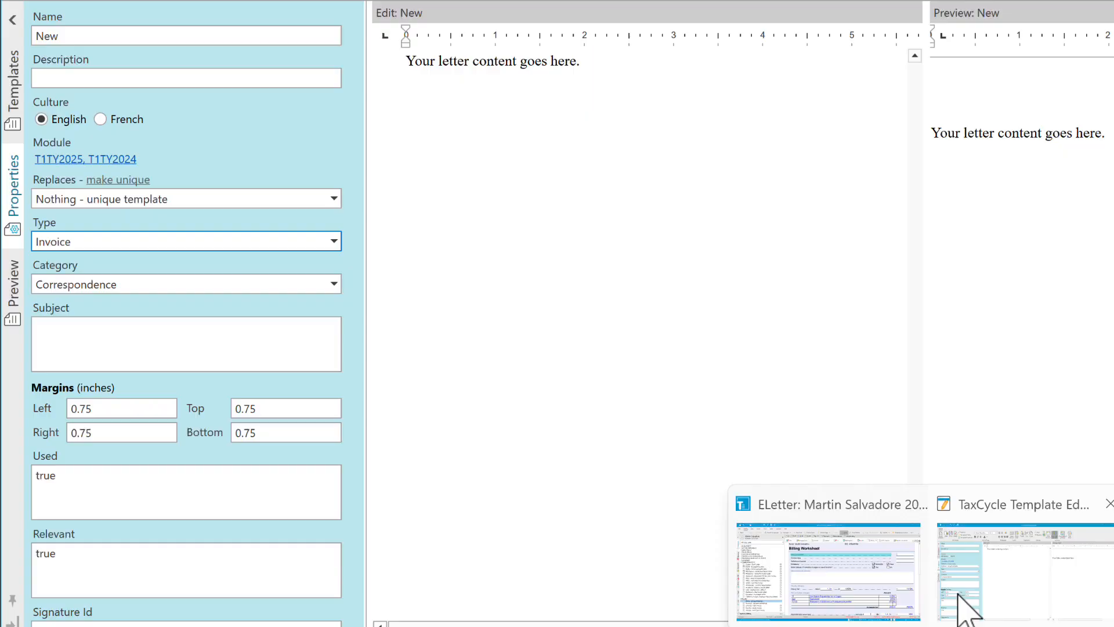
{"action": "left_click", "coordinate": [335, 241]}
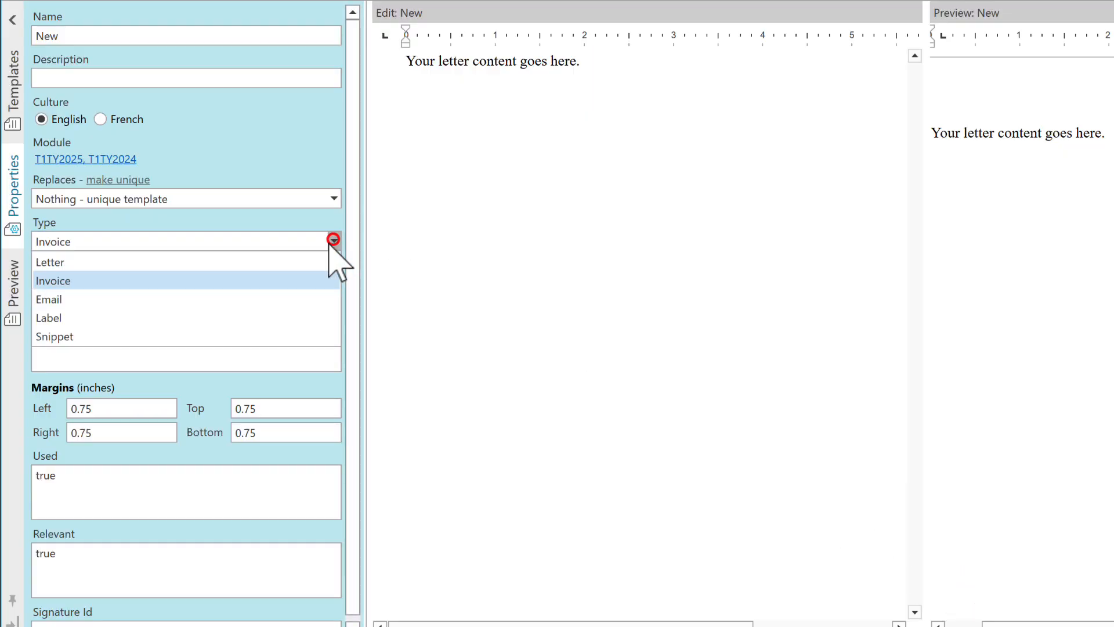
{"action": "left_click", "coordinate": [138, 336]}
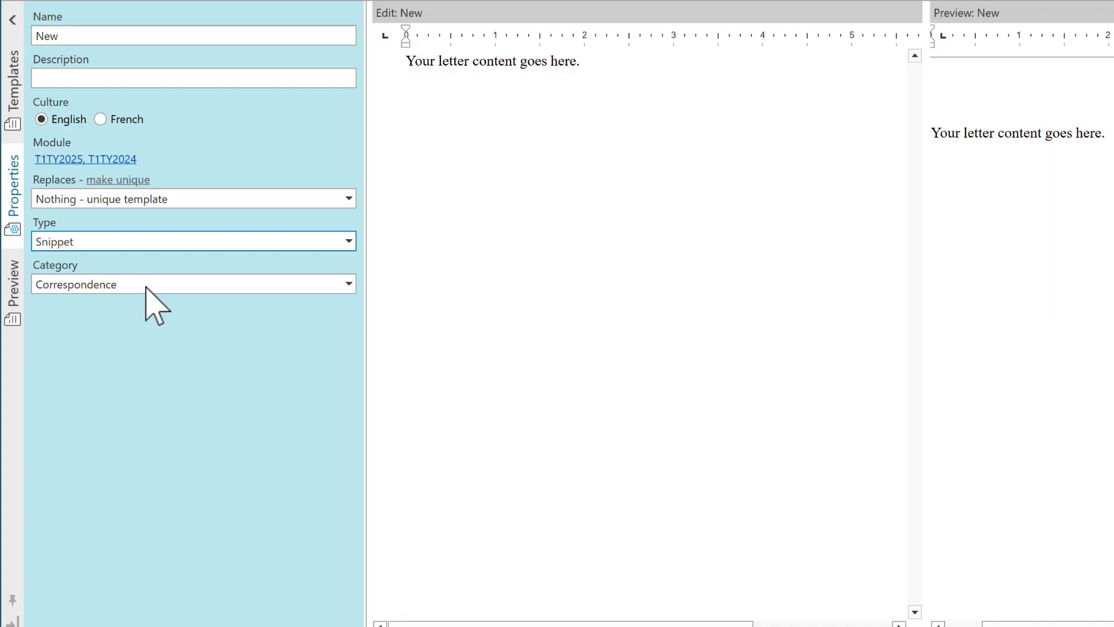
- Open the CLetter - Client Letter template from the T1 2024 templates
{"action": "left_click", "coordinate": [11, 106]}
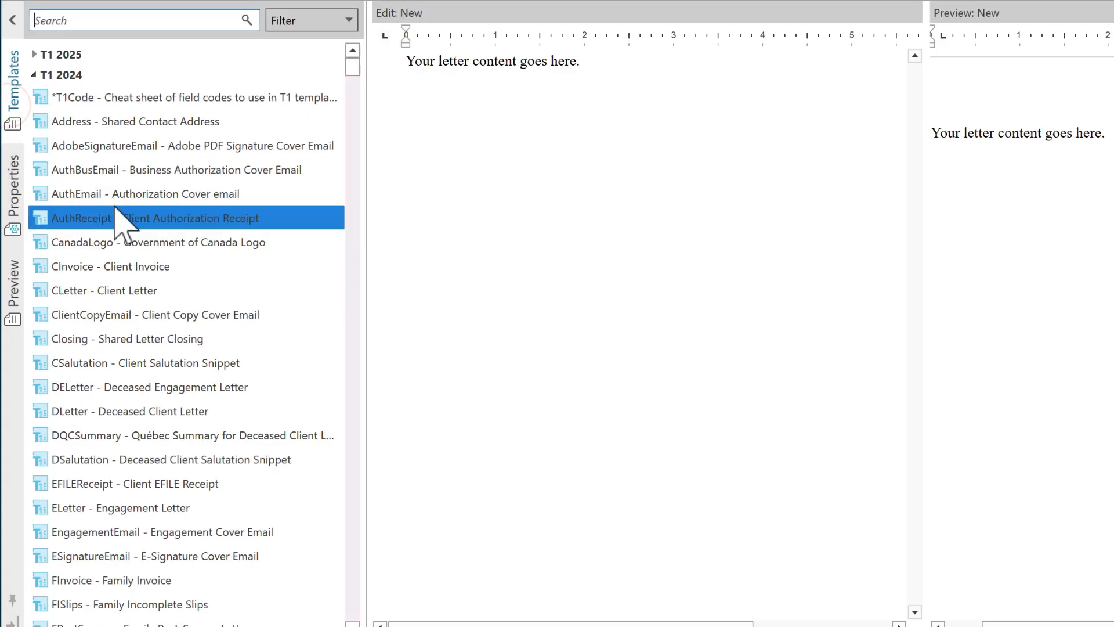
{"action": "left_click", "coordinate": [213, 296]}
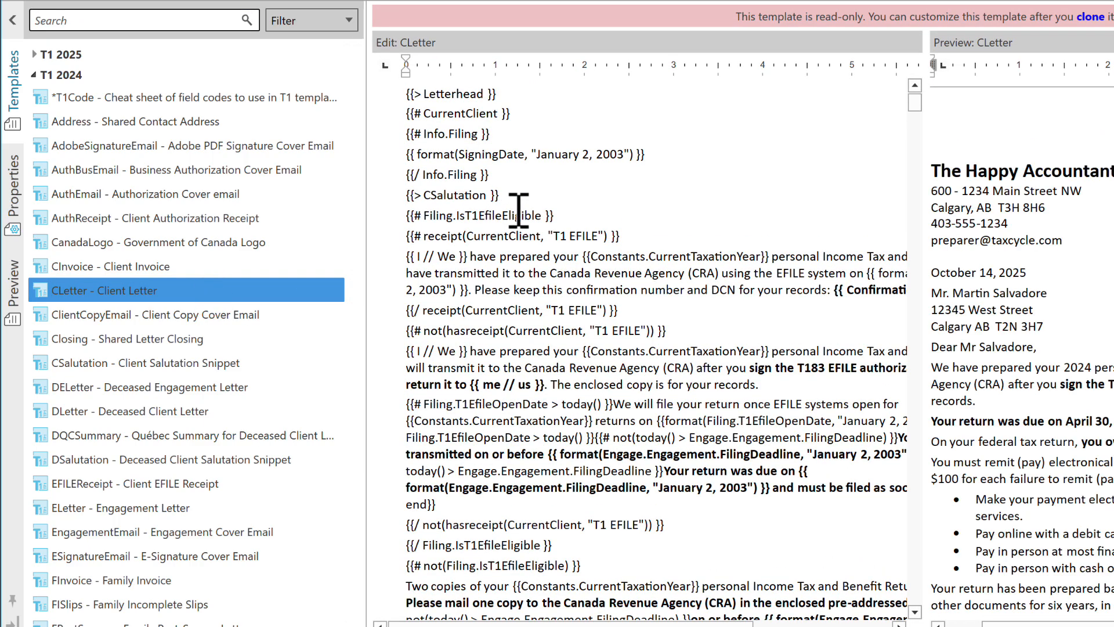
- Highlight the CSalutation snippet reference in the client letter template's code and examine it
{"action": "left_click_drag", "start_coordinate": [498, 194], "coordinate": [406, 197]}
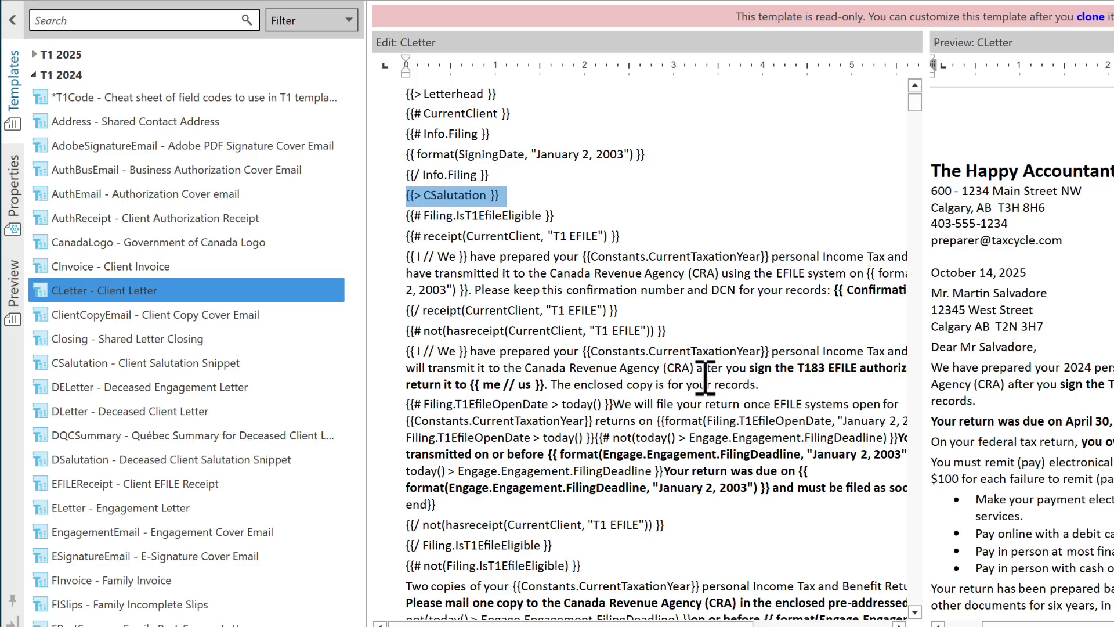
{"action": "scroll", "coordinate": [706, 377], "scroll_direction": "up", "scroll_amount": 2}
{"action": "scroll", "coordinate": [528, 332], "scroll_direction": "up", "scroll_amount": 3}
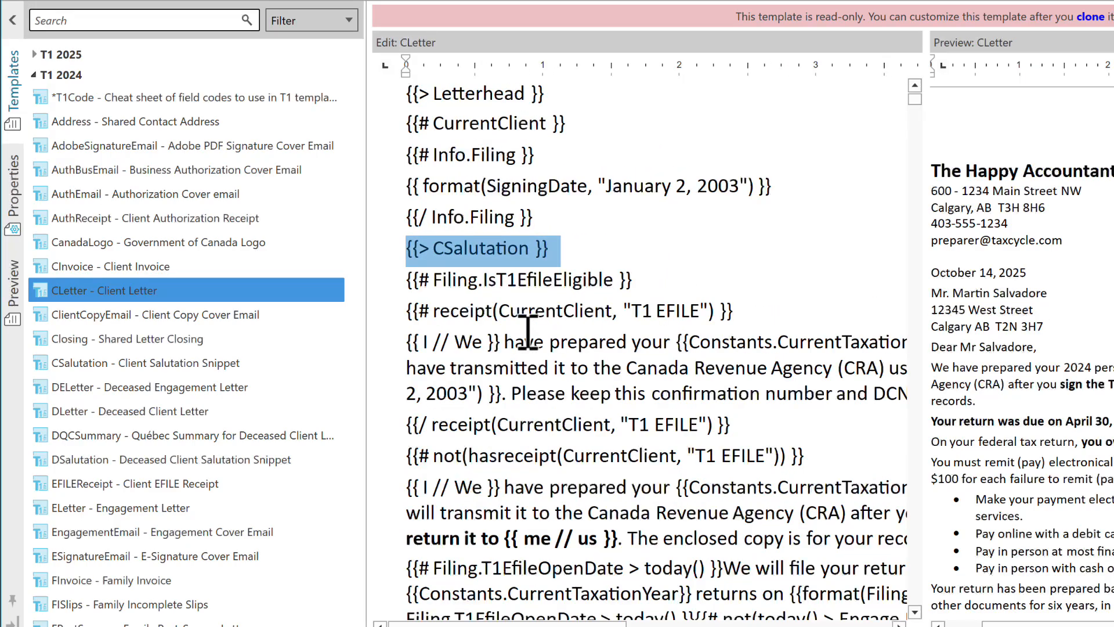
{"action": "scroll", "coordinate": [528, 332], "scroll_direction": "up", "scroll_amount": 2}
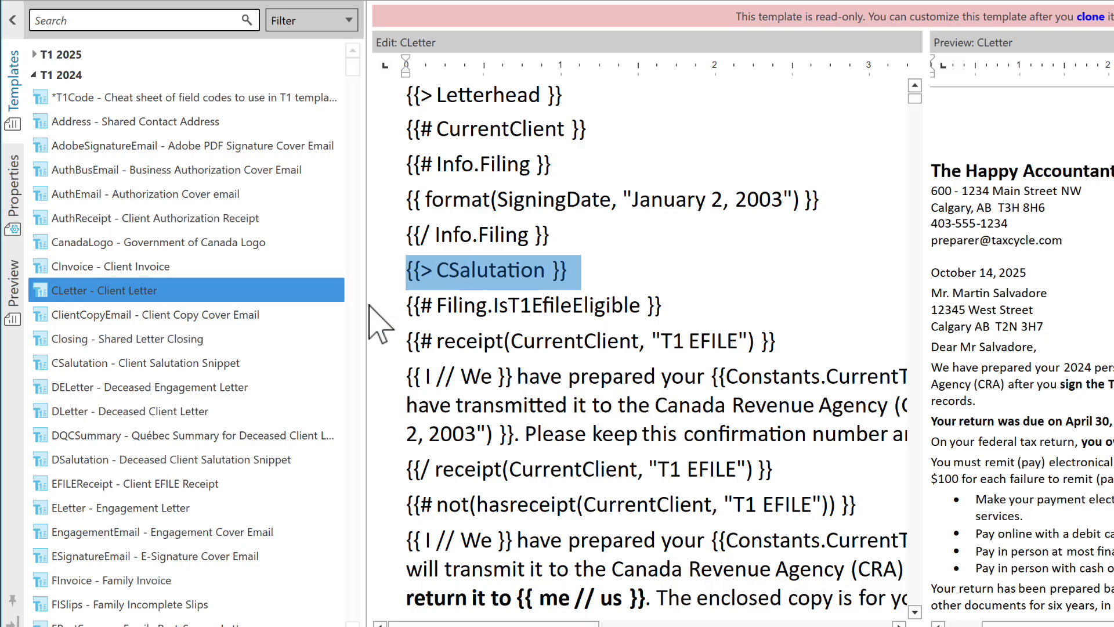
- Open the CSalutation - Client Salutation Snippet template and check its code, type and category properties
{"action": "mouse_move", "coordinate": [191, 364]}
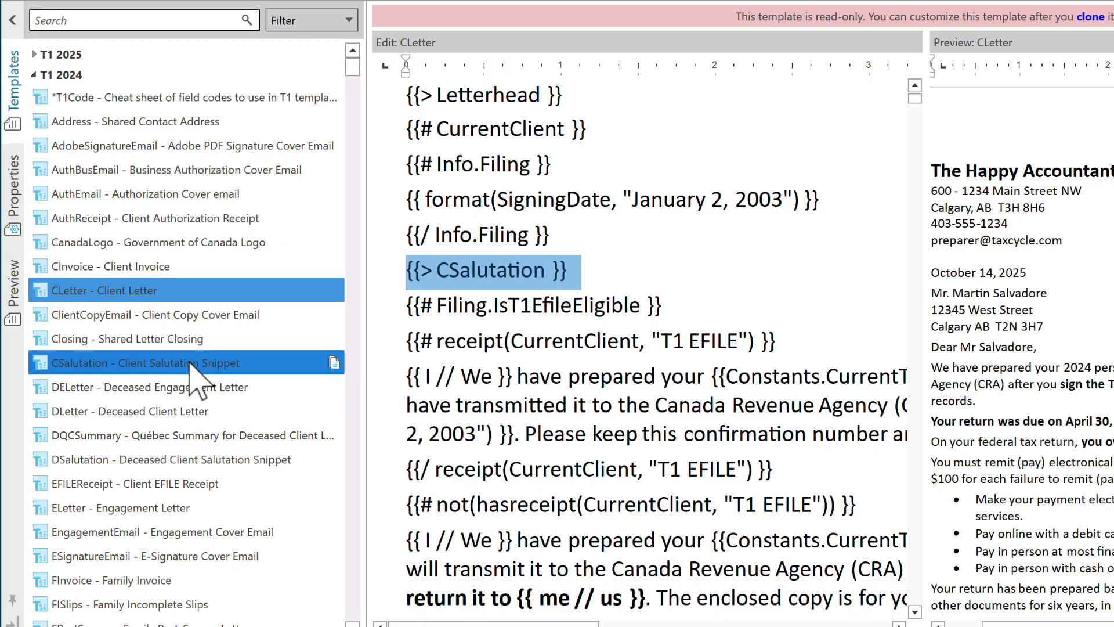
{"action": "left_click", "coordinate": [264, 366]}
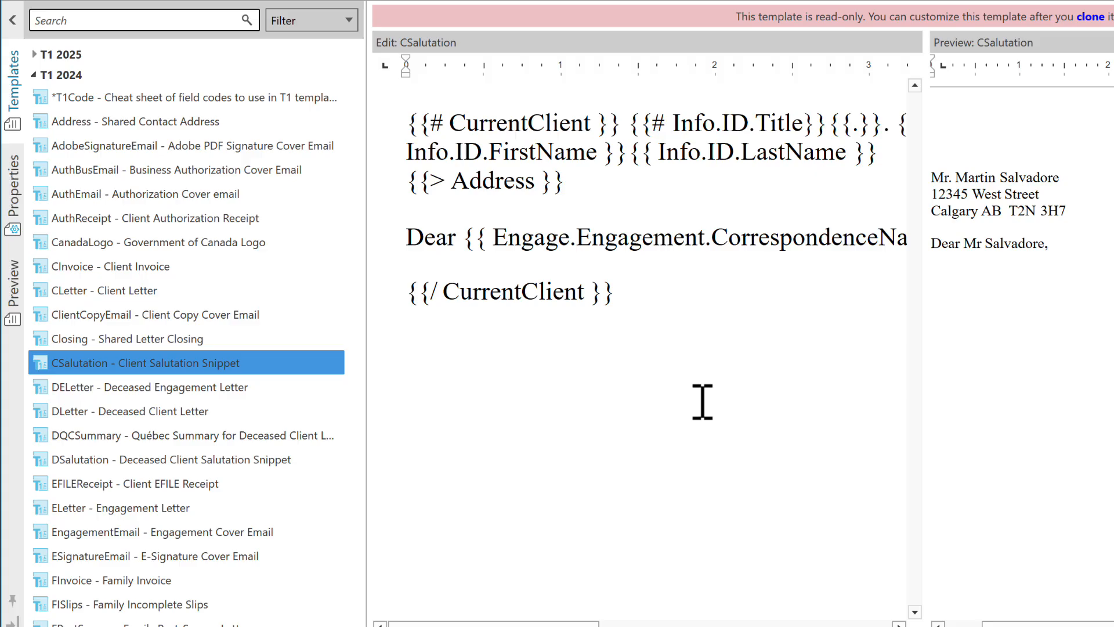
{"action": "scroll", "coordinate": [702, 402], "scroll_direction": "down", "scroll_amount": 5}
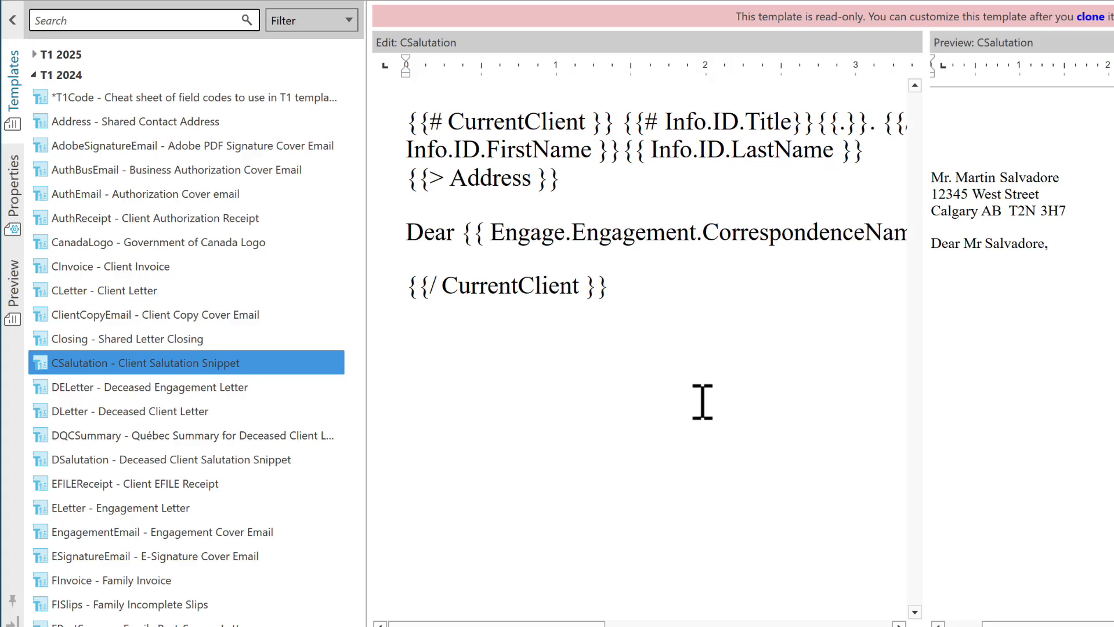
{"action": "scroll", "coordinate": [702, 402], "scroll_direction": "down", "scroll_amount": 1}
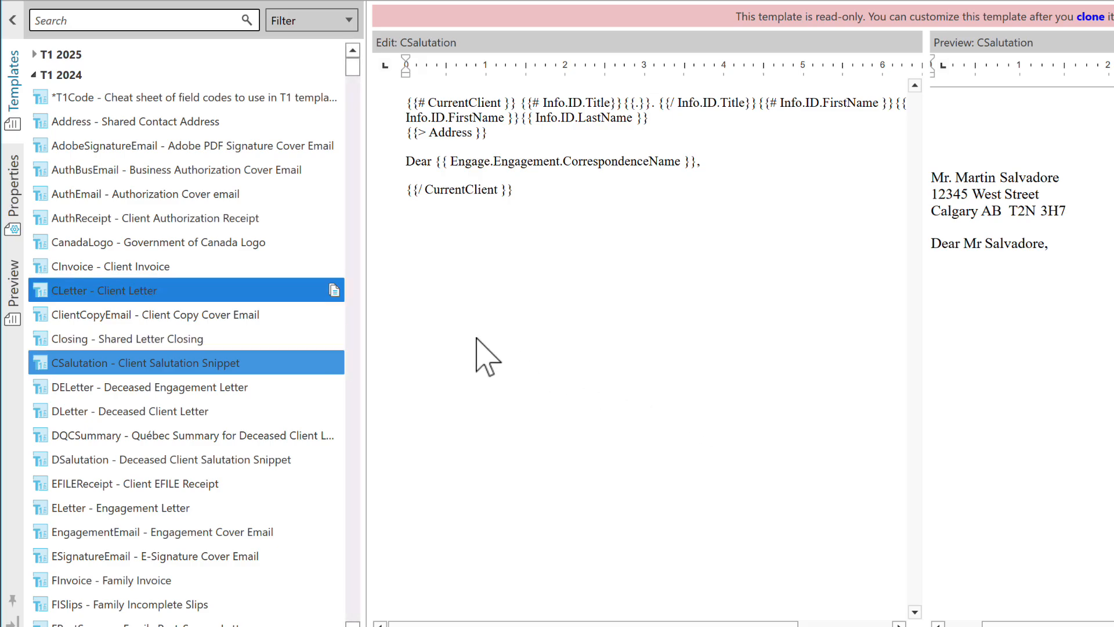
{"action": "left_click", "coordinate": [16, 206]}
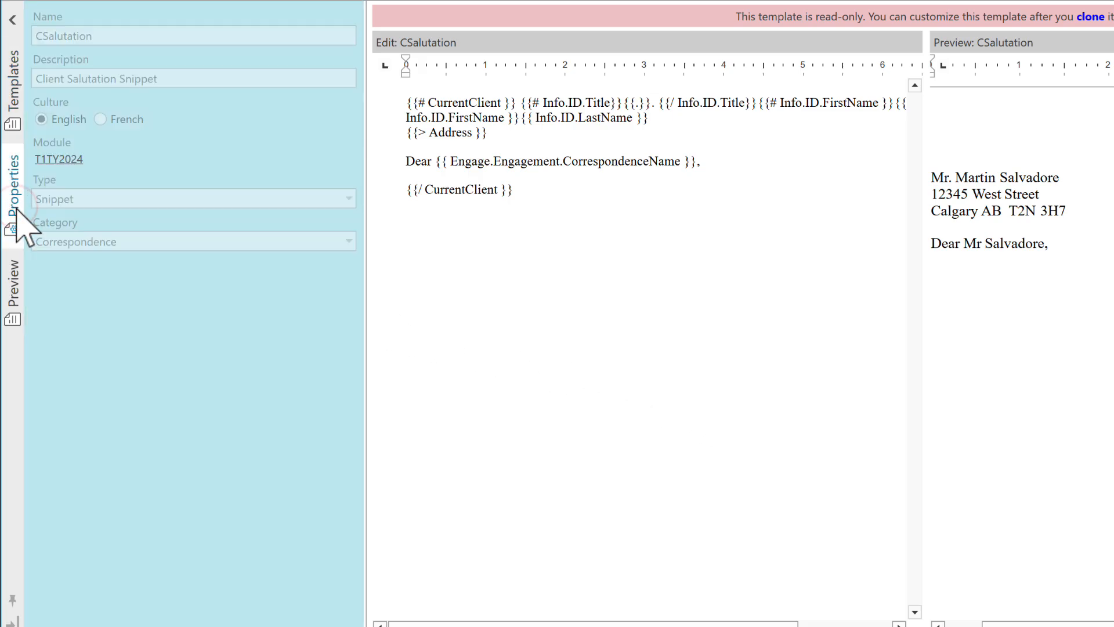
{"action": "left_click", "coordinate": [12, 119]}
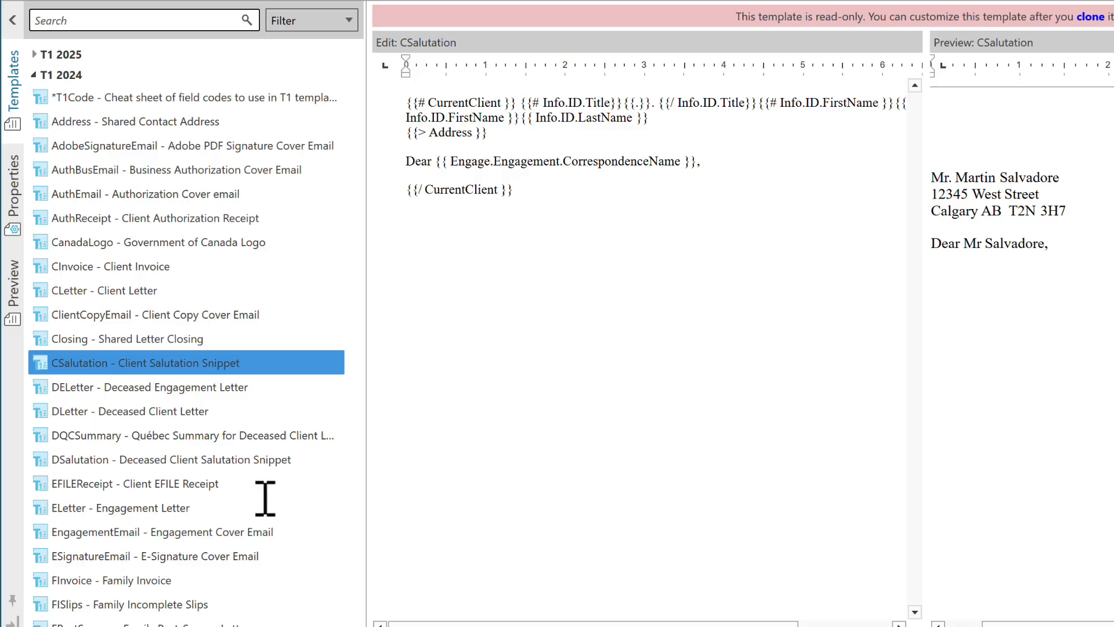
- Look through the rest of the T1 2024 template list, including the joint client and shared templates
{"action": "scroll", "coordinate": [45, 528], "scroll_direction": "down", "scroll_amount": 5}
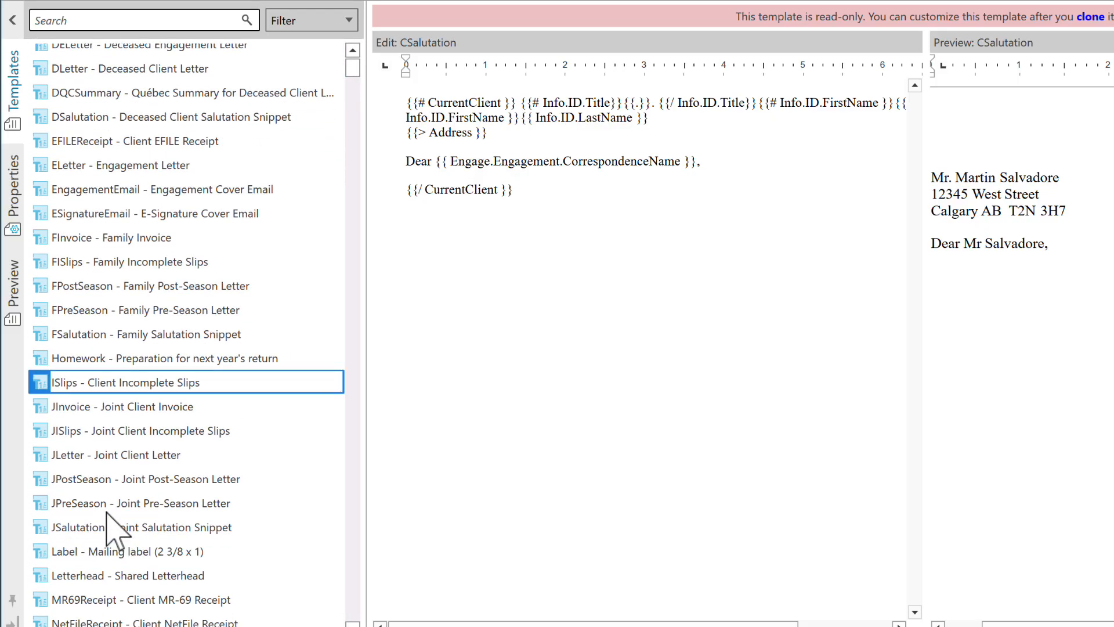
{"action": "key", "text": "Down"}
{"action": "key", "text": "Down"}
{"action": "key", "text": "Up"}
{"action": "key", "text": "Up"}
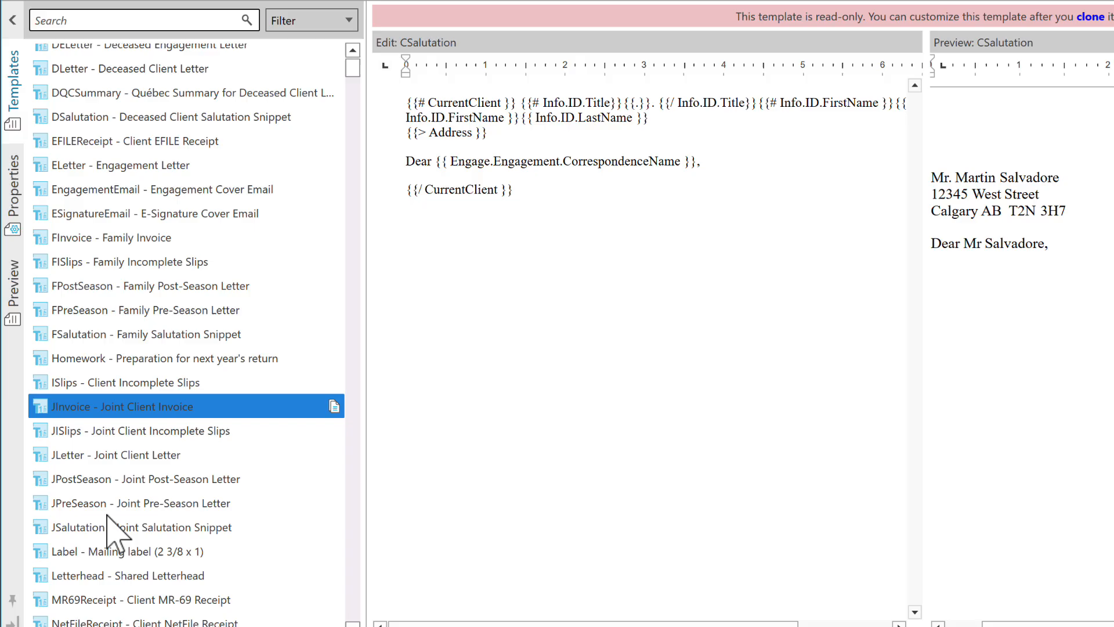
{"action": "left_click", "coordinate": [112, 565]}
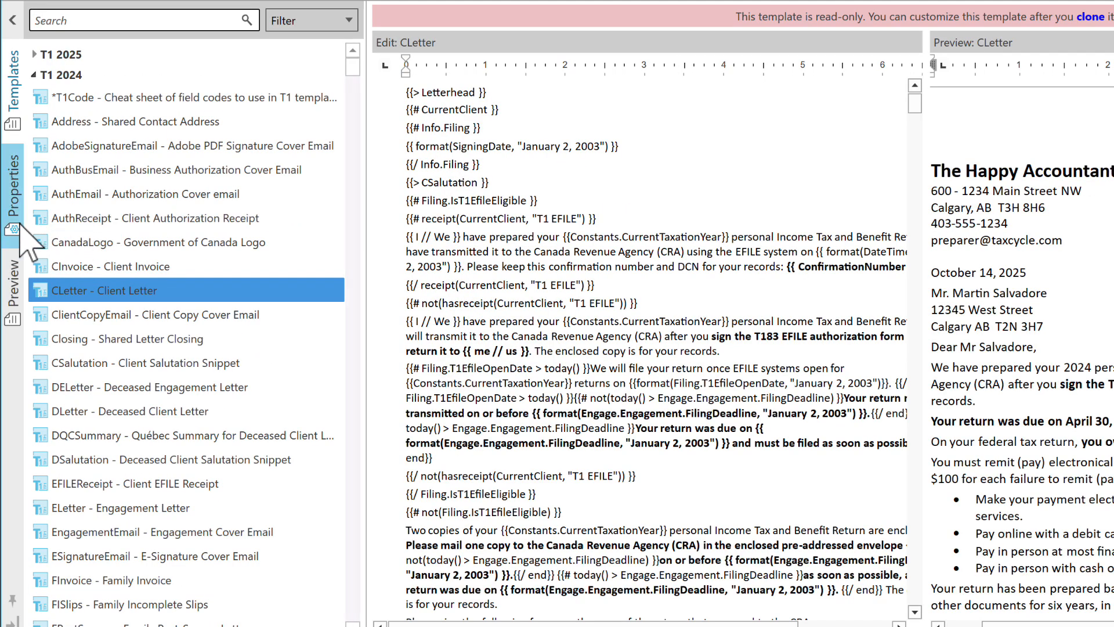
- Set the type of the new template New.1 to Label in its properties
{"action": "left_click", "coordinate": [14, 224]}
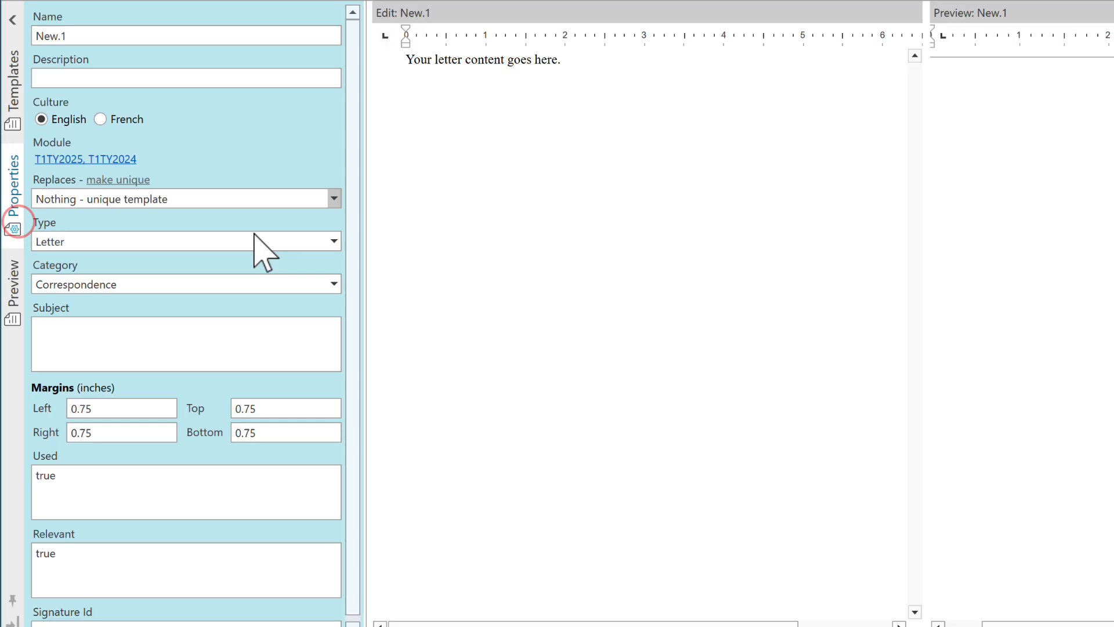
{"action": "left_click", "coordinate": [255, 238]}
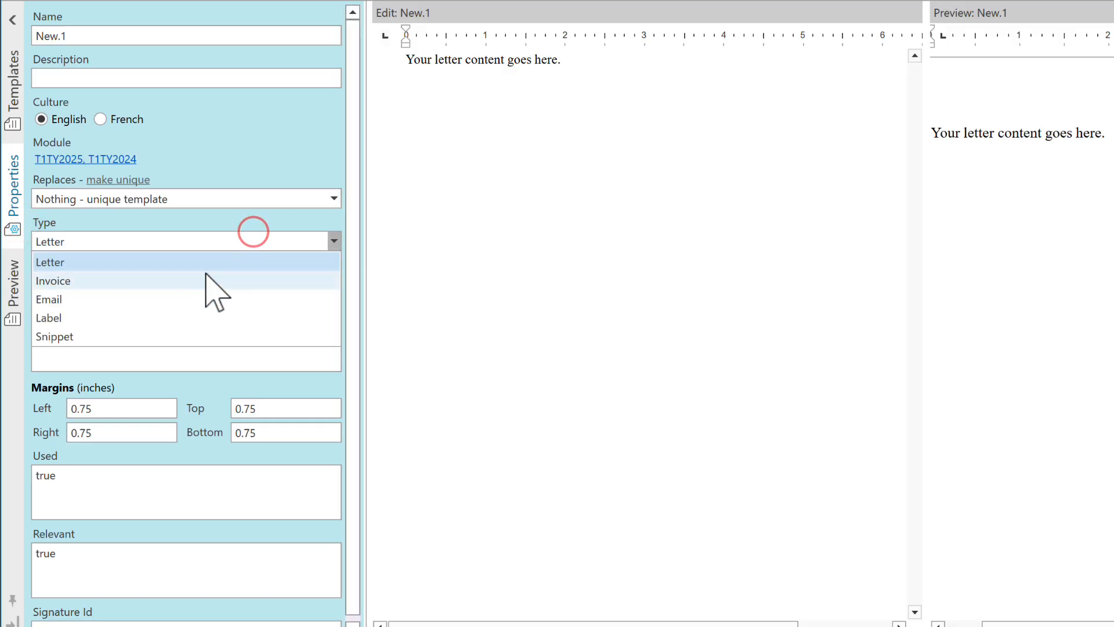
{"action": "left_click", "coordinate": [155, 314]}
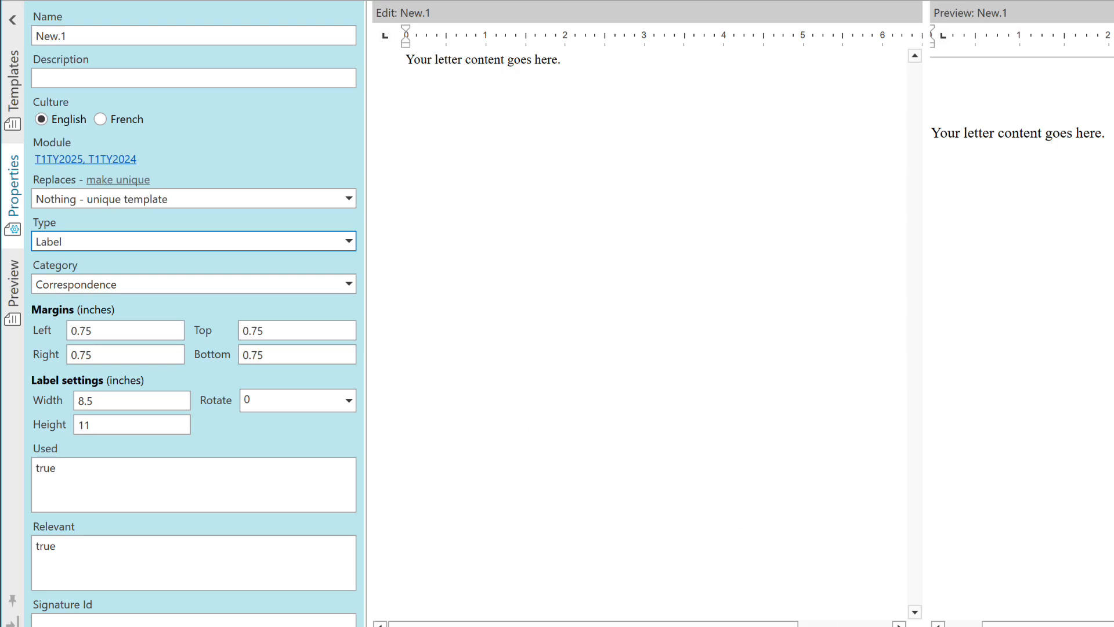
- Switch to the return in TaxCycle and open Label - Mailing label (2 3/8 x 1) from the Correspondence forms
{"action": "mouse_move", "coordinate": [929, 626]}
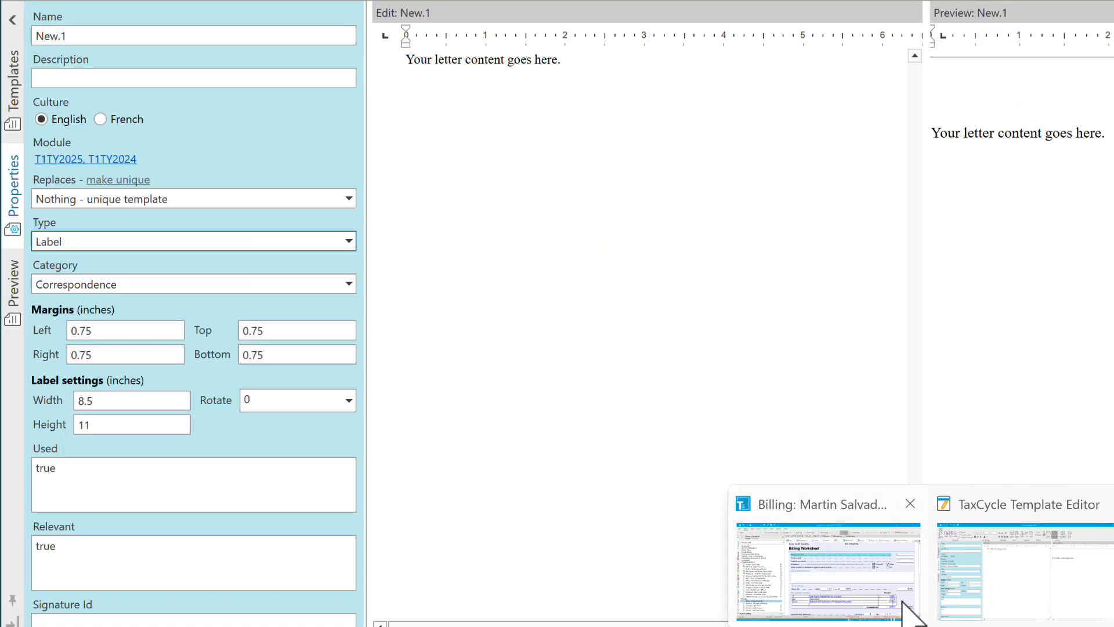
{"action": "left_click", "coordinate": [903, 602]}
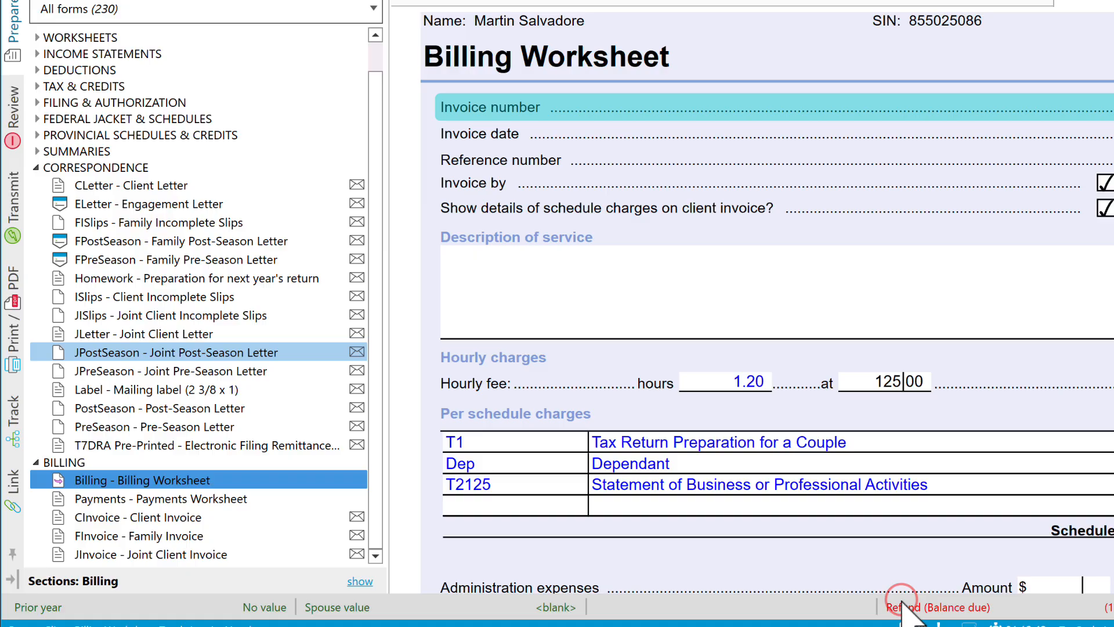
{"action": "left_click", "coordinate": [221, 389]}
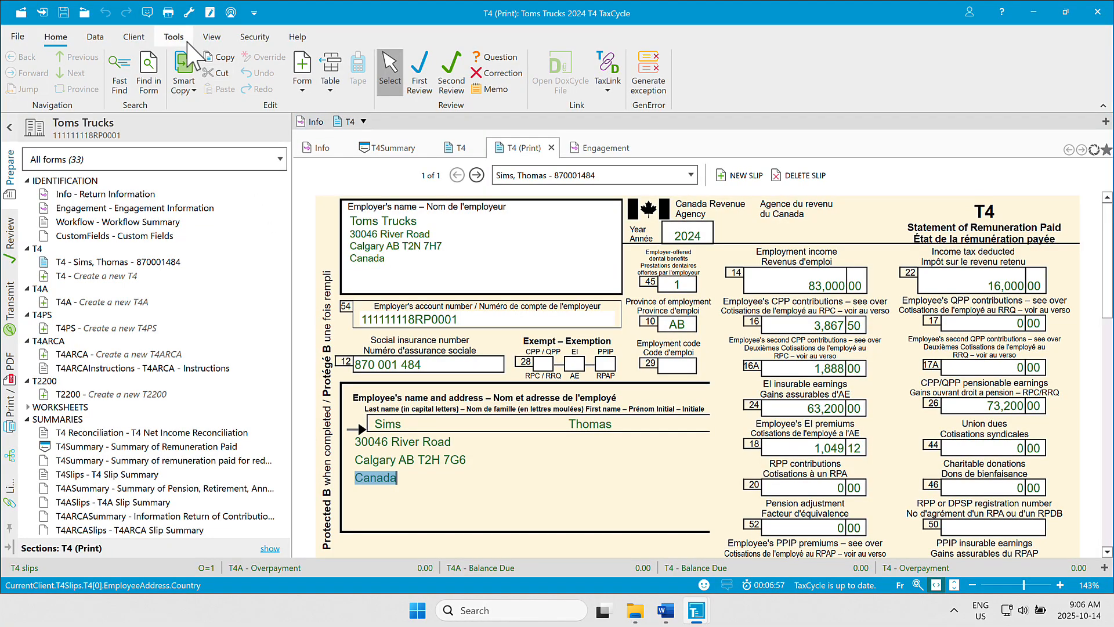
- Open label printing for the Toms Trucks T4 return and choose the Avery 2163 Mini-Sheet Shipping Labels 2 x 4 label
{"action": "left_click", "coordinate": [136, 37]}
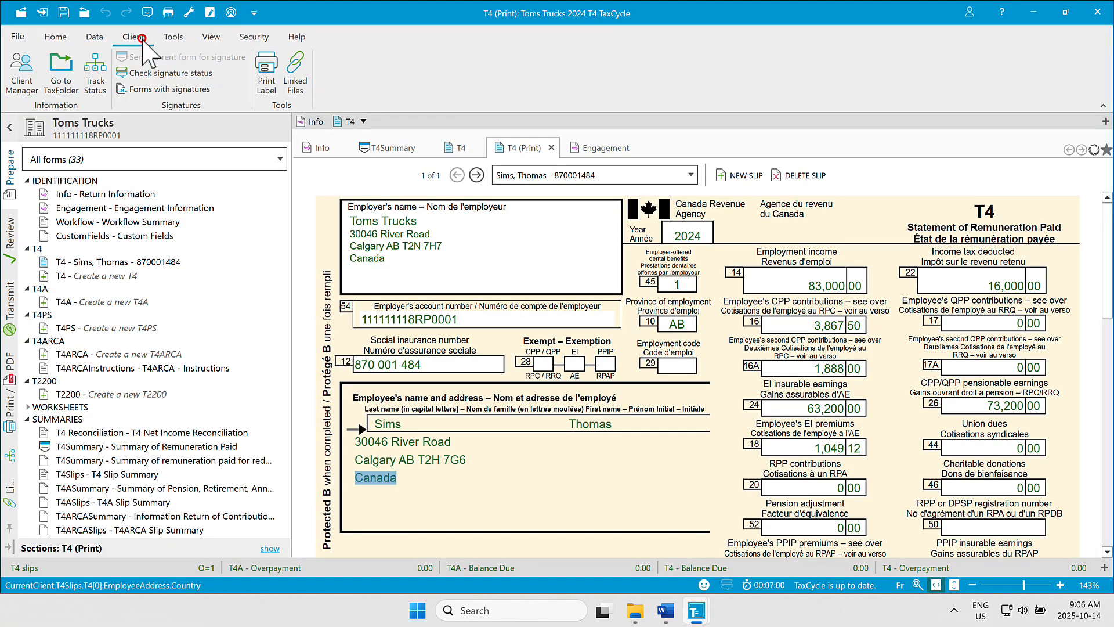
{"action": "left_click", "coordinate": [268, 92]}
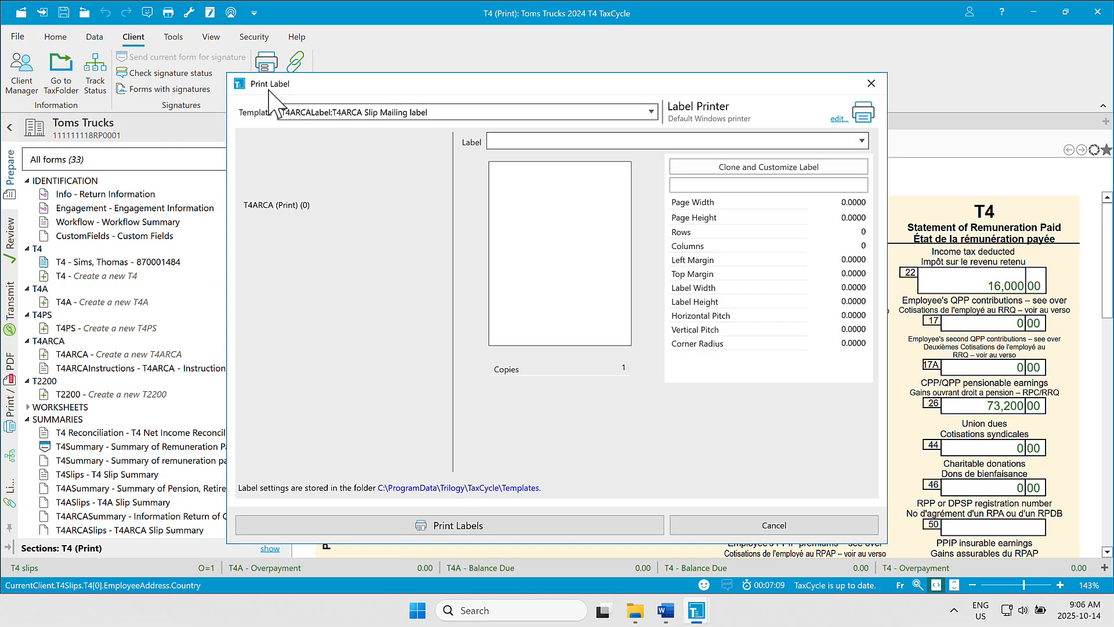
{"action": "left_click", "coordinate": [861, 138]}
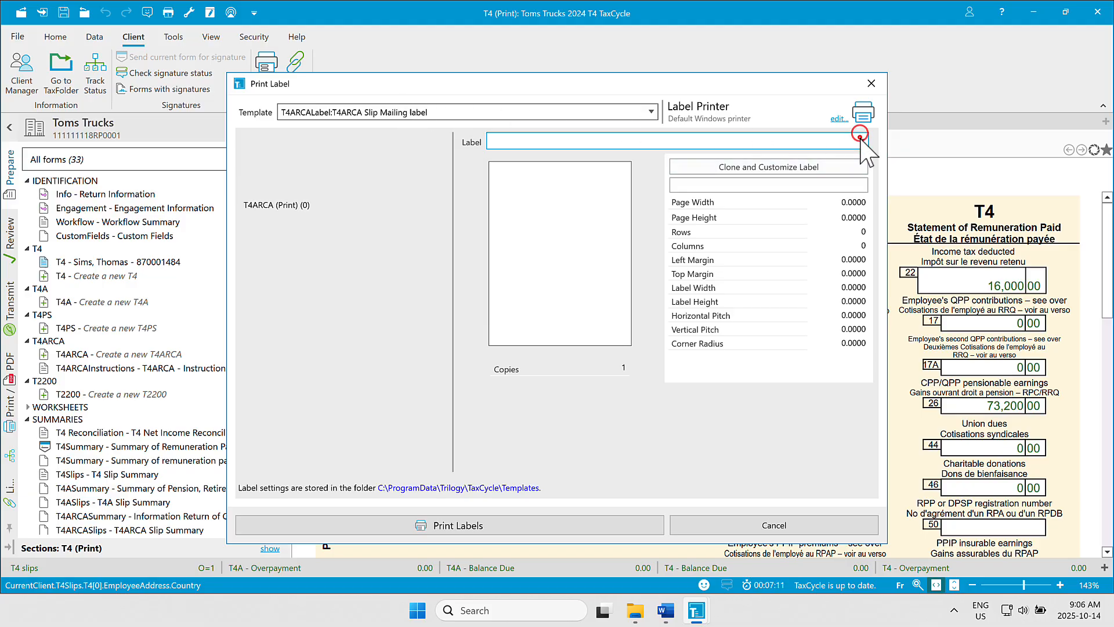
{"action": "left_click", "coordinate": [860, 137]}
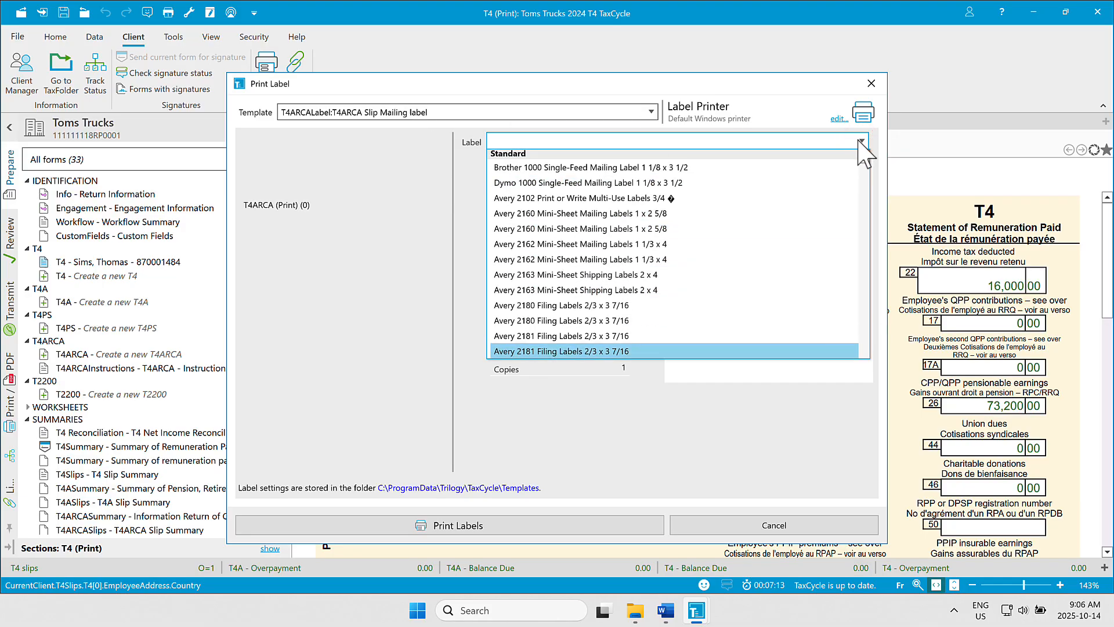
{"action": "left_click", "coordinate": [546, 290]}
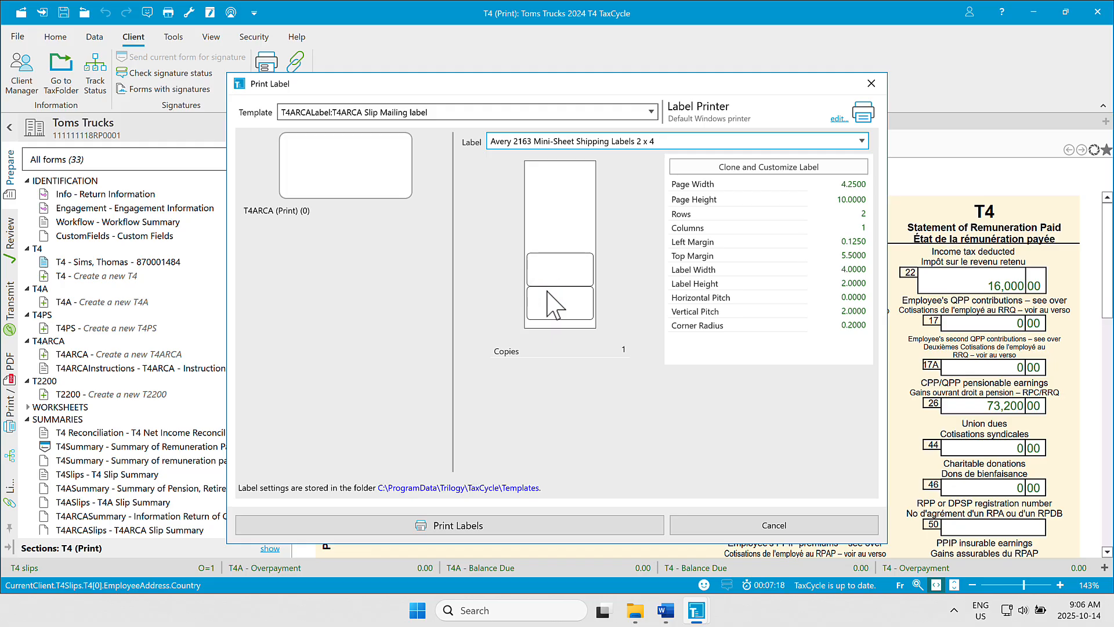
- Choose the T4Label:T4 Slip Mailing label template for printing and switch back to TaxCycle Template Editor
{"action": "left_click", "coordinate": [652, 110]}
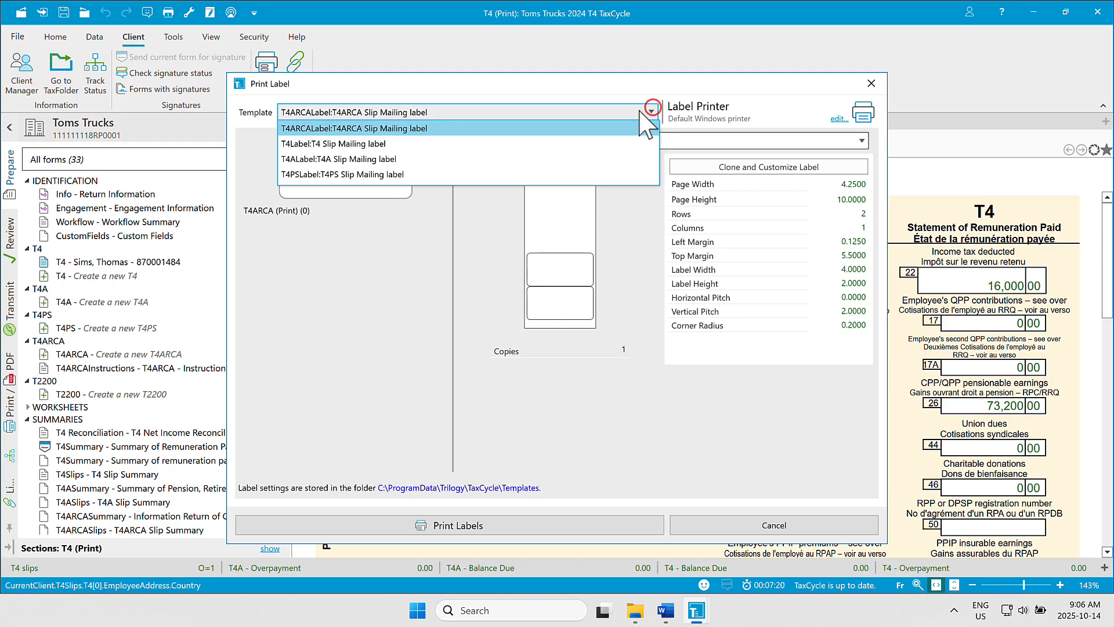
{"action": "left_click", "coordinate": [359, 144]}
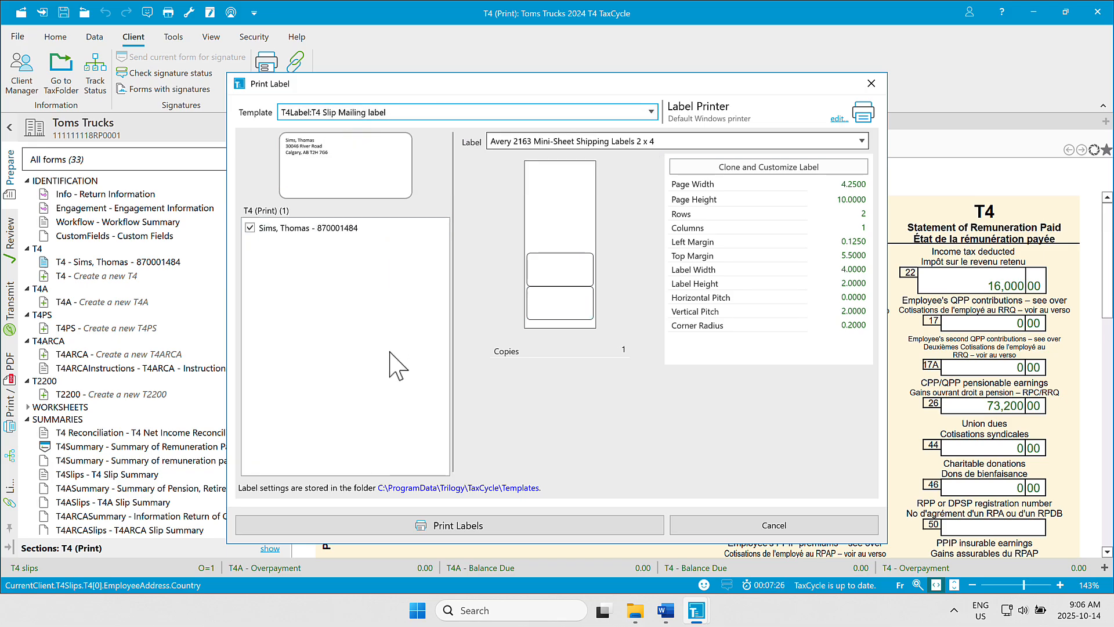
{"action": "mouse_move", "coordinate": [697, 610]}
{"action": "left_click", "coordinate": [689, 552]}
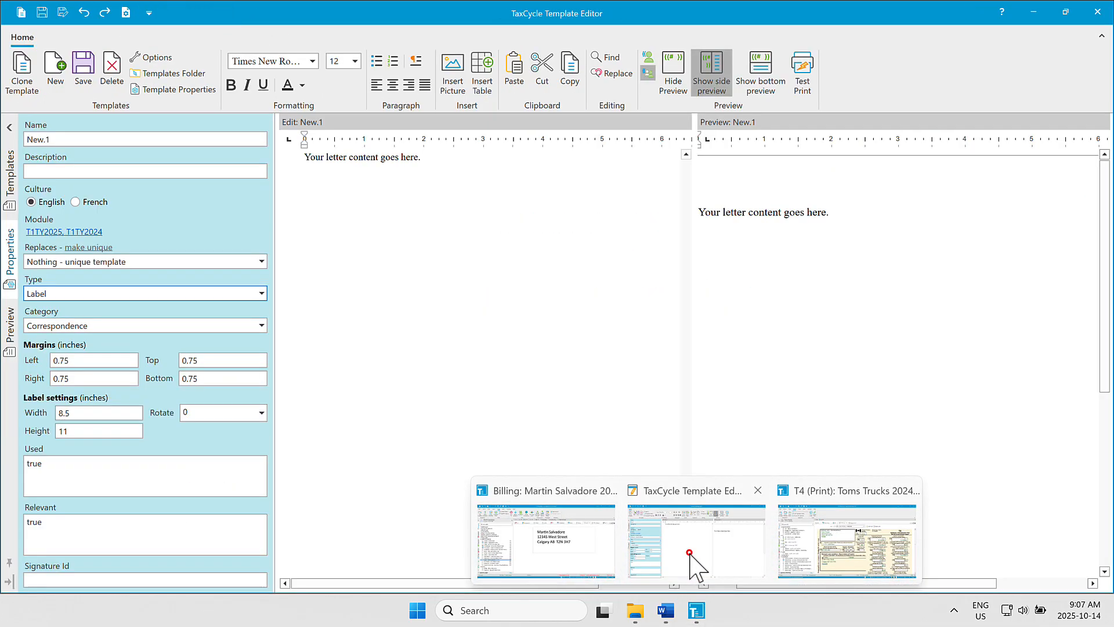